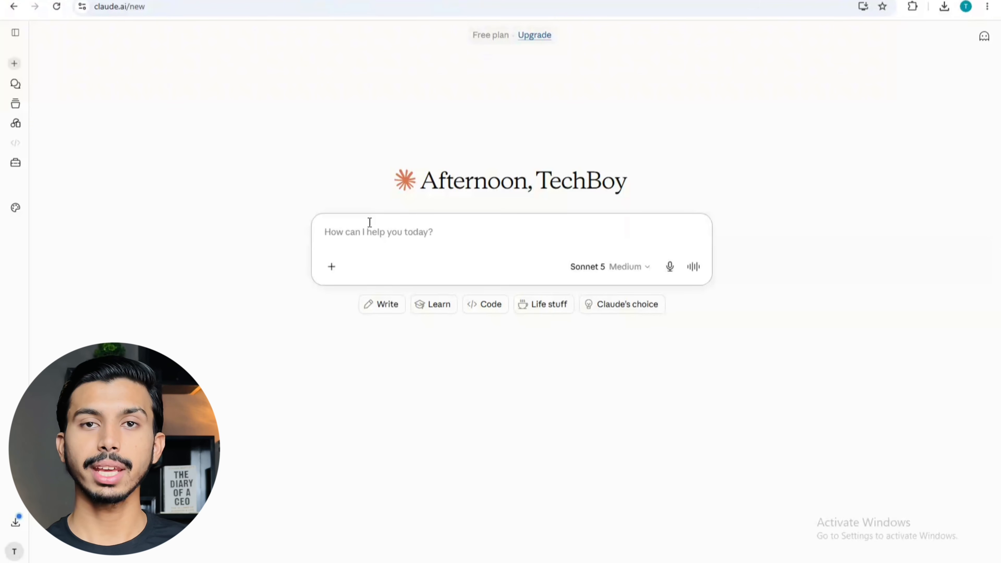
Sign in to Claude with a Google account and choose the Free plan.
{"action": "left_click", "coordinate": [363, 223]}
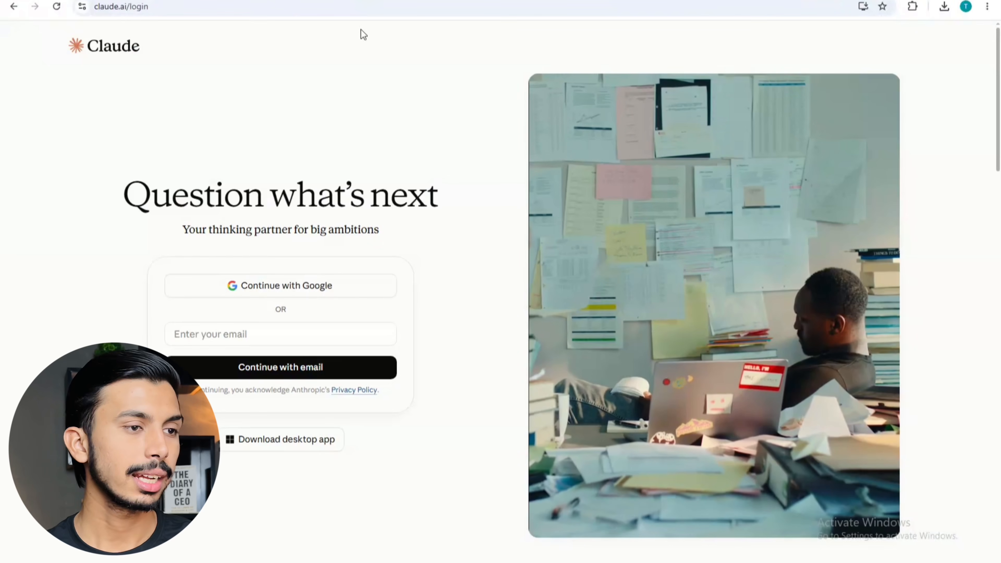
{"action": "left_click", "coordinate": [281, 292]}
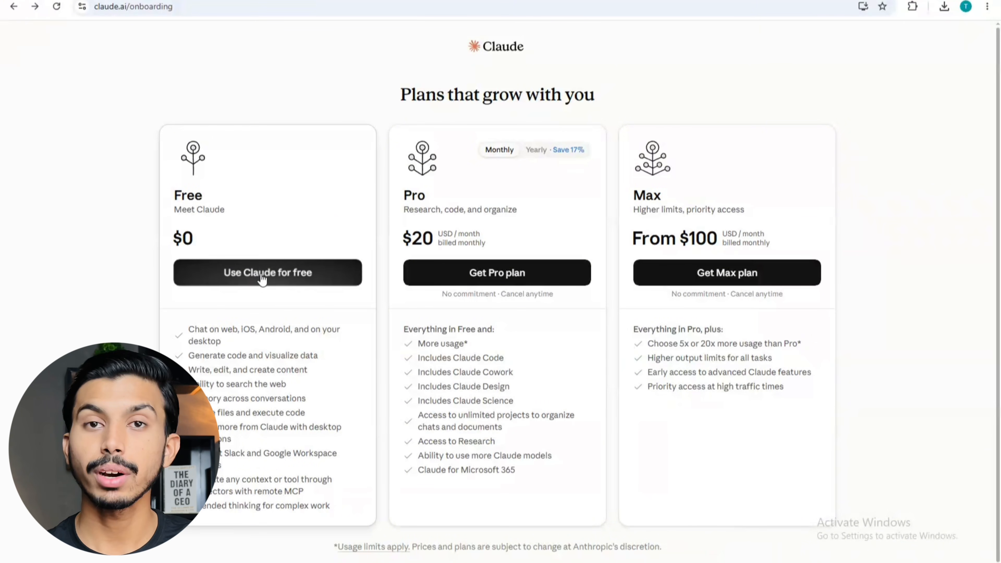
{"action": "left_click", "coordinate": [257, 278]}
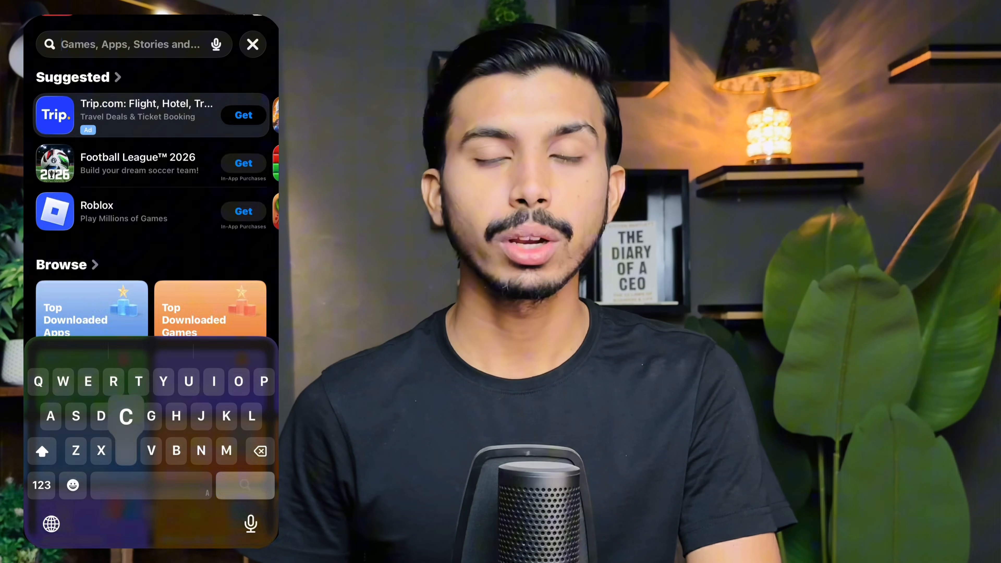
Search the phone's App Store for Claude.
{"action": "type", "text": "Claude)"}
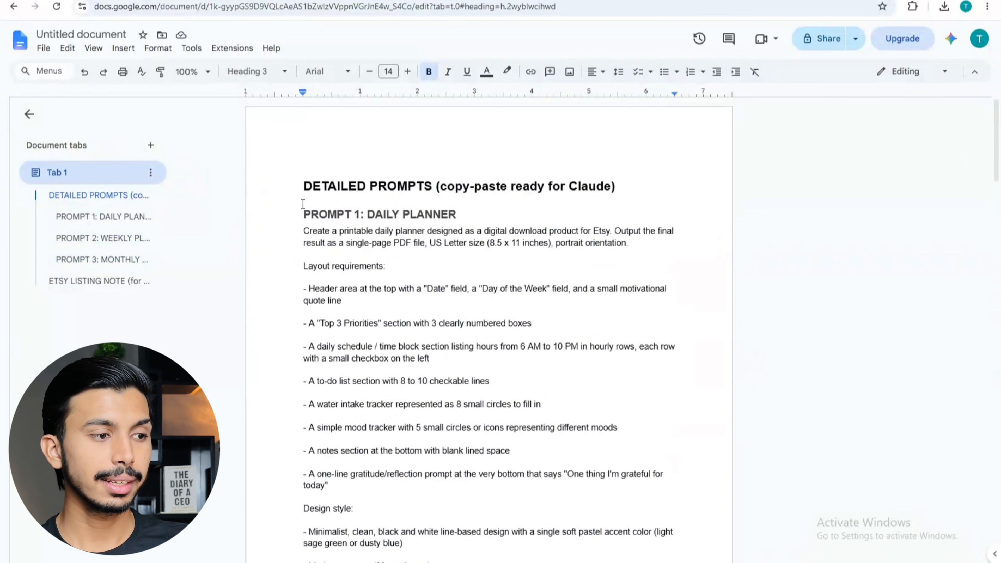
Copy the daily planner prompt from the Google Docs document into a new Claude chat and send it.
{"action": "left_click_drag", "start_coordinate": [304, 230], "coordinate": [662, 329]}
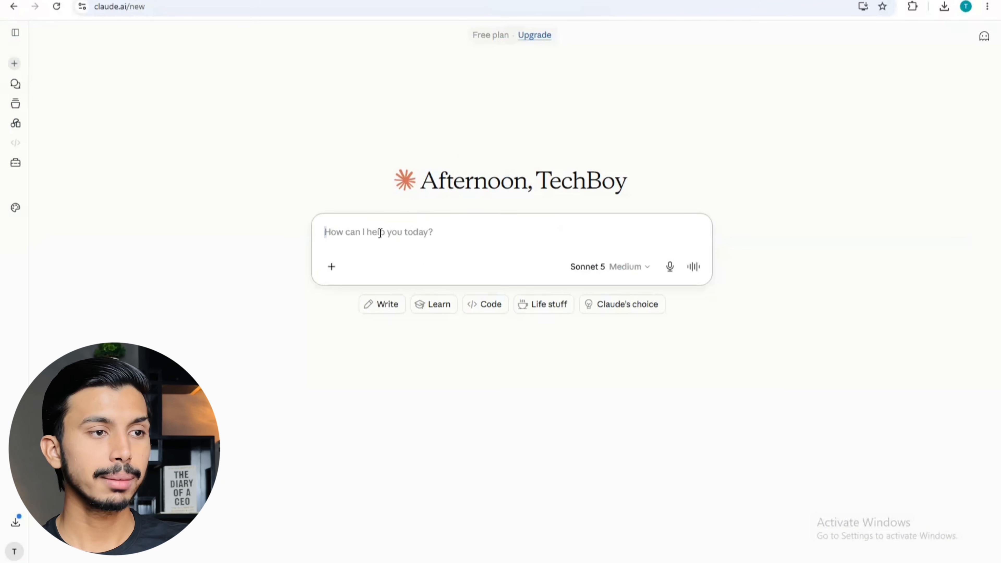
{"action": "key", "text": "ctrl+v"}
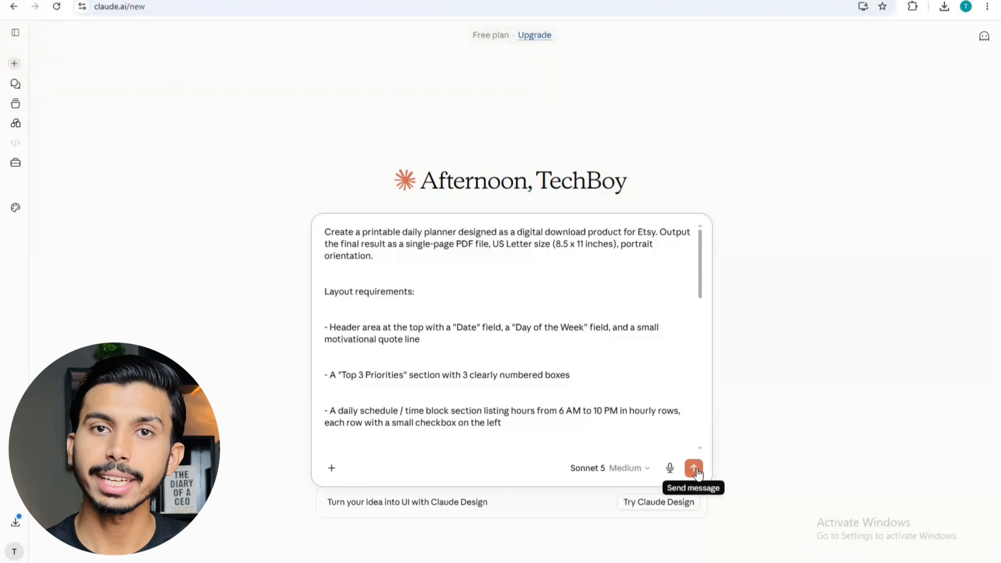
{"action": "left_click", "coordinate": [694, 468]}
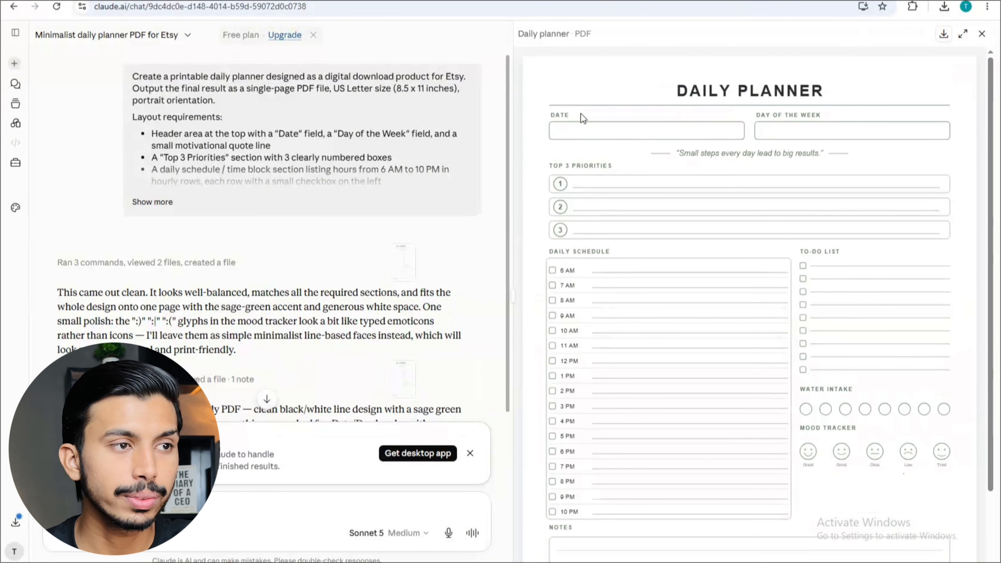
Download the generated daily planner as a PDF and open it to review the whole page.
{"action": "scroll", "coordinate": [560, 118], "scroll_direction": "down", "scroll_amount": 2}
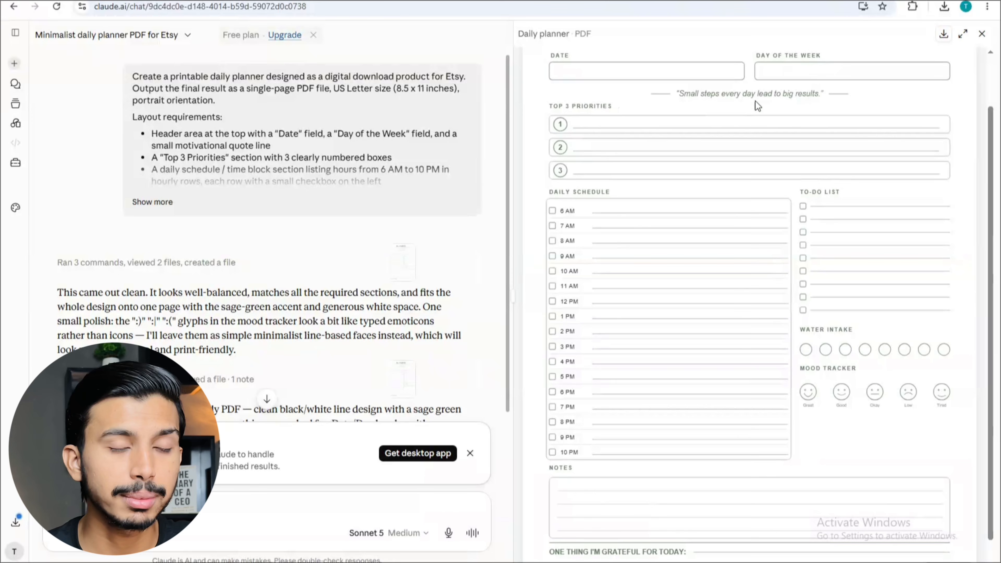
{"action": "scroll", "coordinate": [832, 197], "scroll_direction": "up", "scroll_amount": 3}
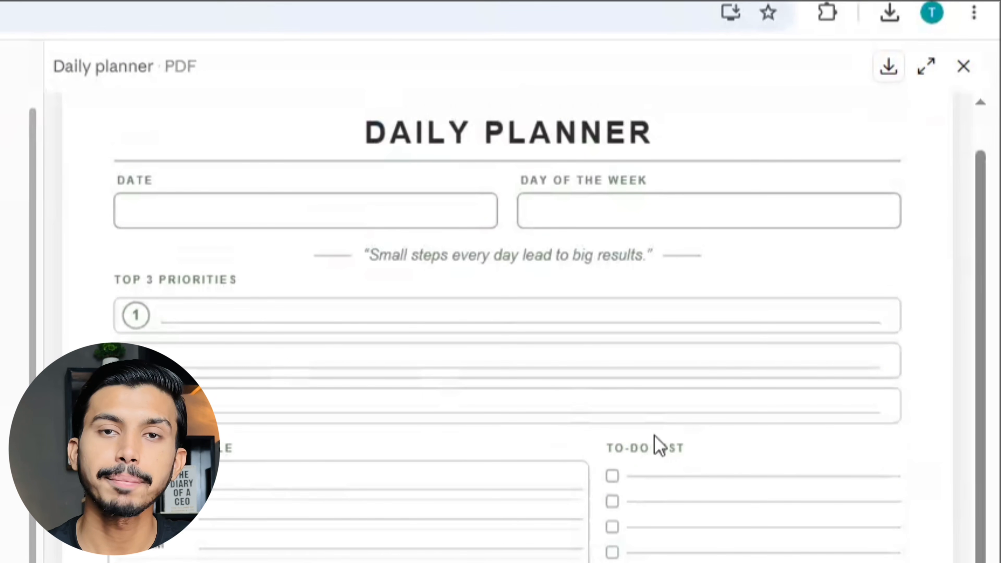
{"action": "left_click", "coordinate": [892, 75]}
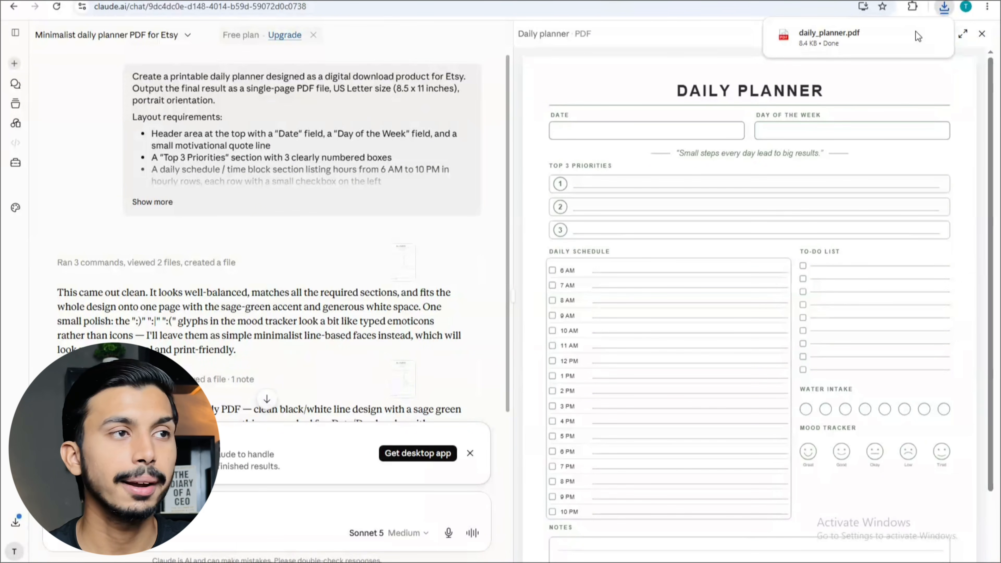
{"action": "left_click", "coordinate": [916, 31]}
{"action": "scroll", "coordinate": [481, 226], "scroll_direction": "down", "scroll_amount": 3}
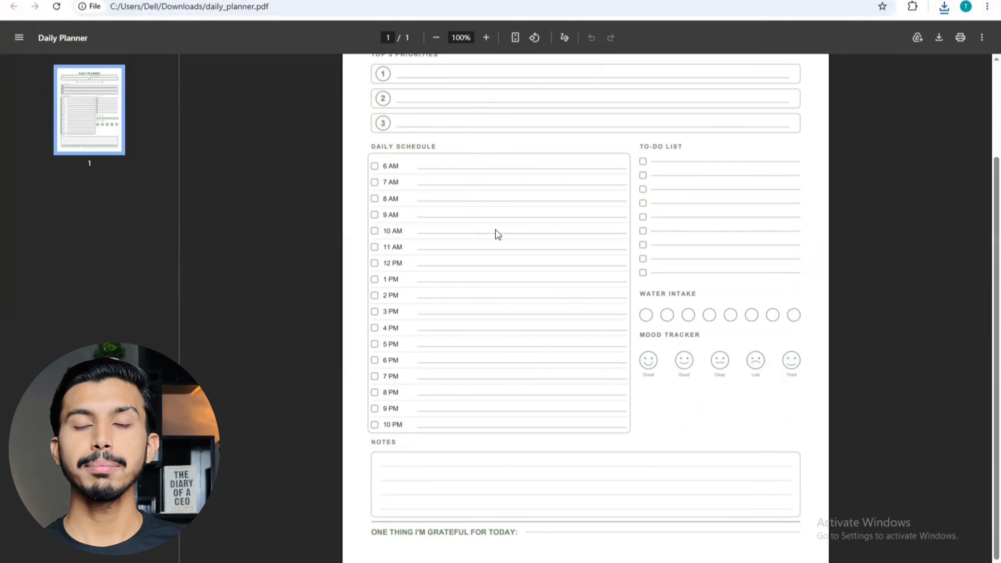
{"action": "scroll", "coordinate": [501, 217], "scroll_direction": "up", "scroll_amount": 3}
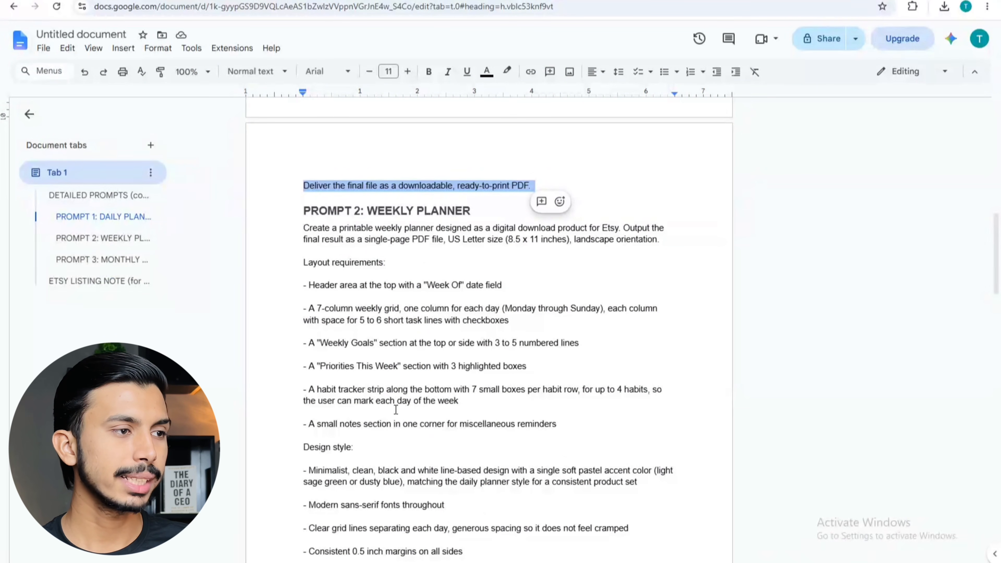
Copy the weekly planner prompt from the document into the same Claude chat and send it.
{"action": "left_click_drag", "start_coordinate": [303, 227], "coordinate": [367, 560]}
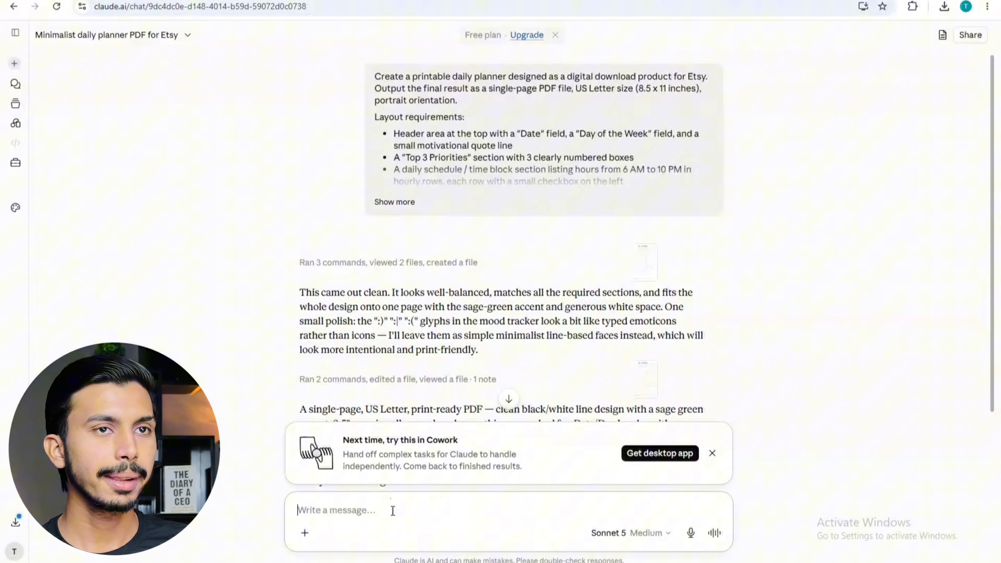
{"action": "key", "text": "ctrl+v"}
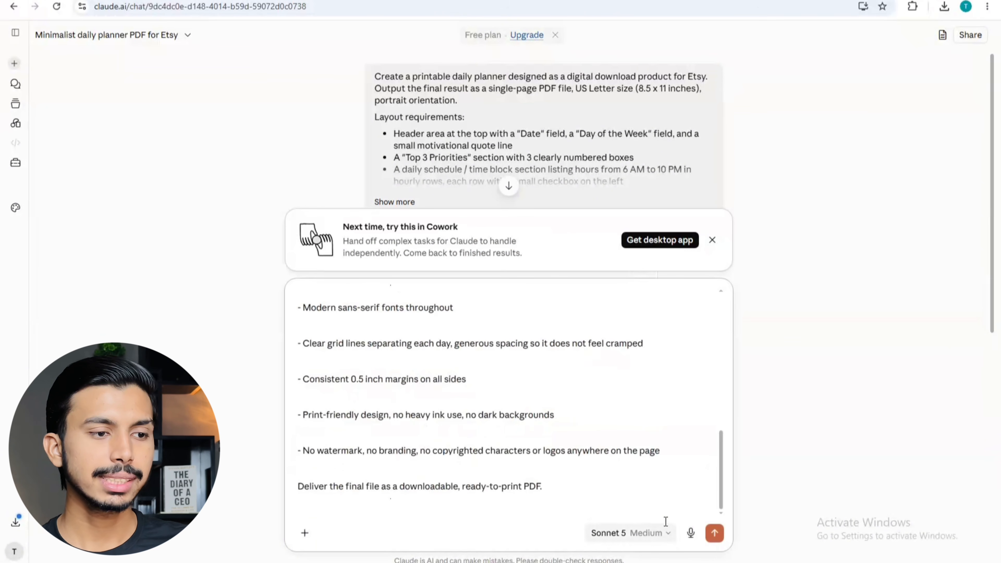
{"action": "left_click", "coordinate": [713, 534]}
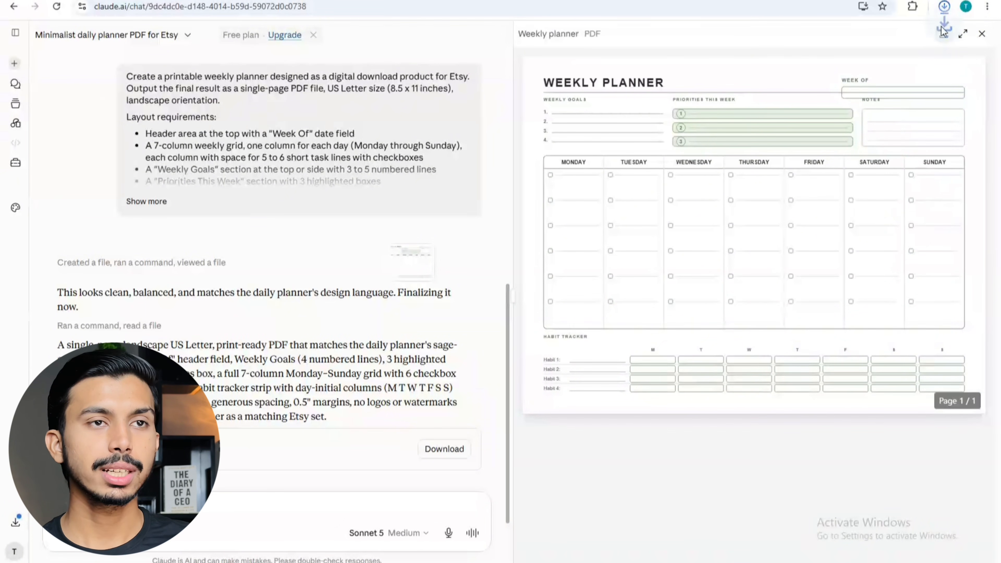
Download the weekly planner PDF and open it to check its title, goals, priorities, notes and day columns.
{"action": "left_click", "coordinate": [941, 35]}
{"action": "left_click", "coordinate": [936, 35]}
{"action": "left_click_drag", "start_coordinate": [305, 92], "coordinate": [480, 80]}
{"action": "left_click_drag", "start_coordinate": [326, 112], "coordinate": [698, 115]}
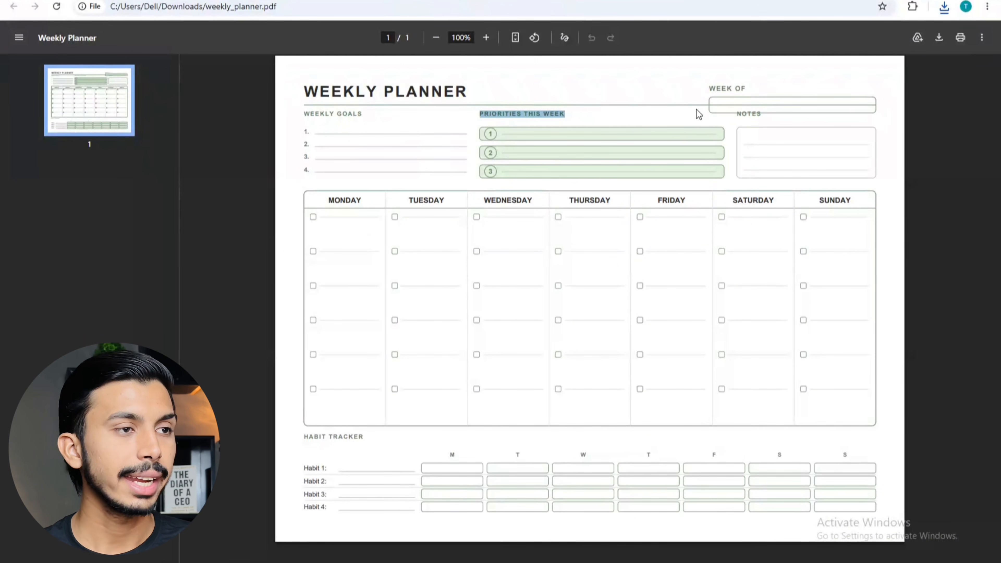
{"action": "double_click", "coordinate": [746, 114]}
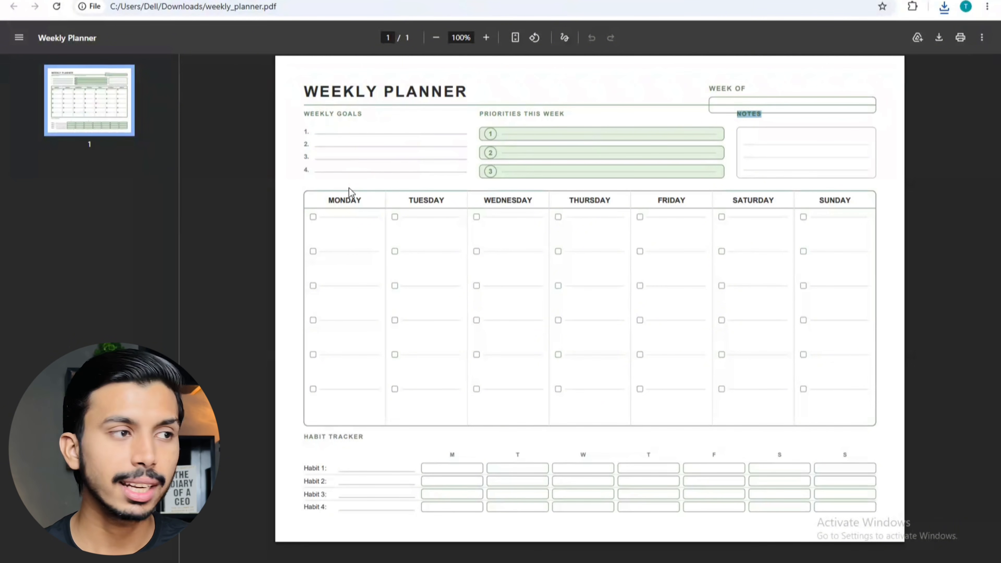
{"action": "double_click", "coordinate": [346, 200]}
{"action": "left_click", "coordinate": [344, 207]}
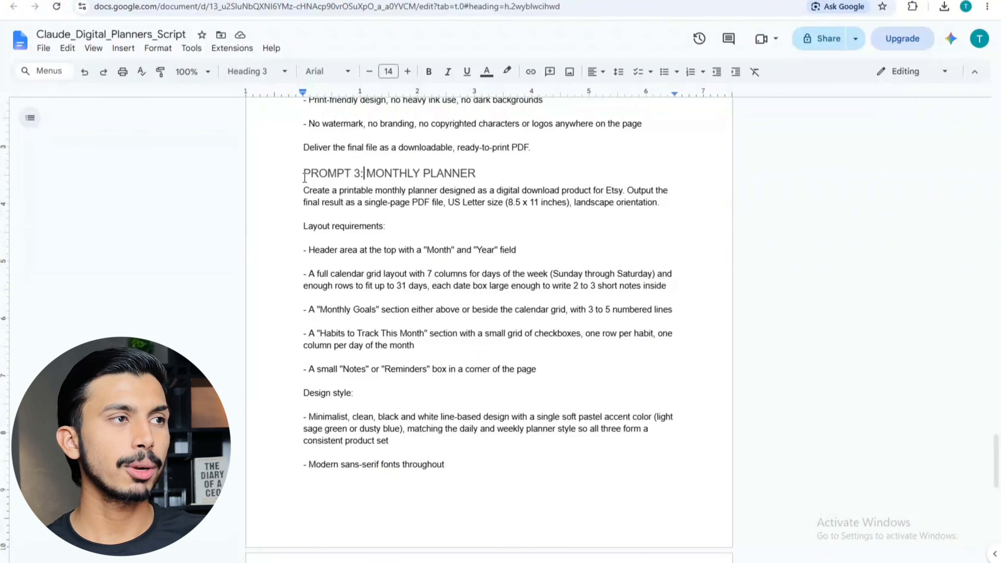
Make the "PROMPT 3: MONTHLY PLANNER" heading bold in the Google Docs prompt document.
{"action": "left_click_drag", "start_coordinate": [305, 177], "coordinate": [474, 174]}
{"action": "left_click", "coordinate": [428, 71]}
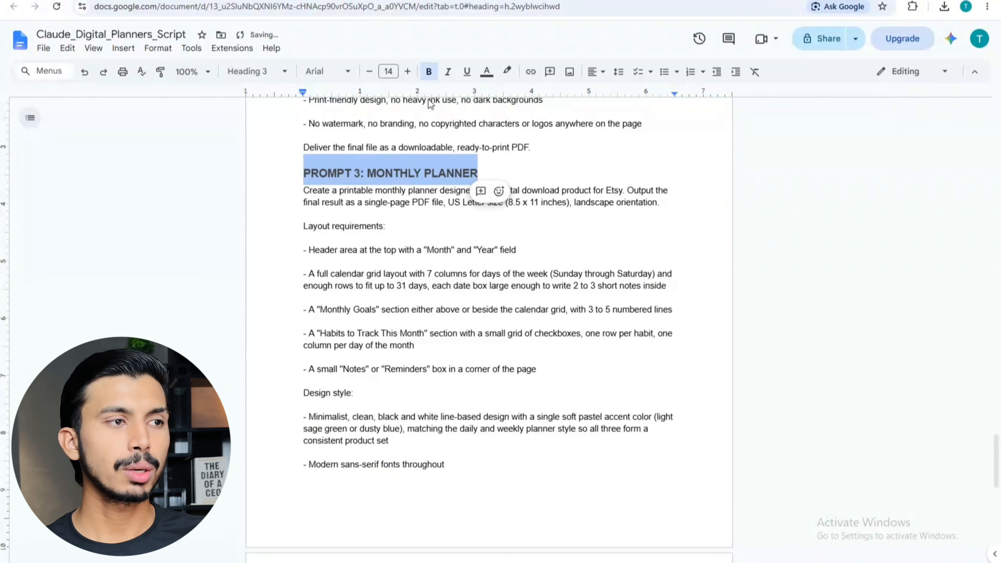
{"action": "left_click", "coordinate": [421, 174]}
Copy the monthly planner prompt from the document into the same Claude chat and send it.
{"action": "left_click_drag", "start_coordinate": [306, 190], "coordinate": [536, 560]}
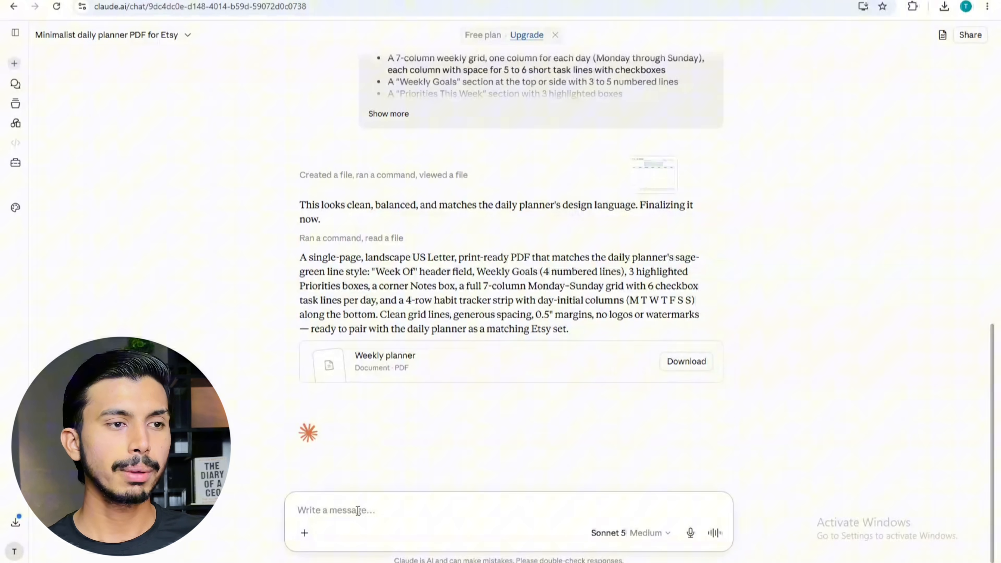
{"action": "key", "text": "ctrl+v"}
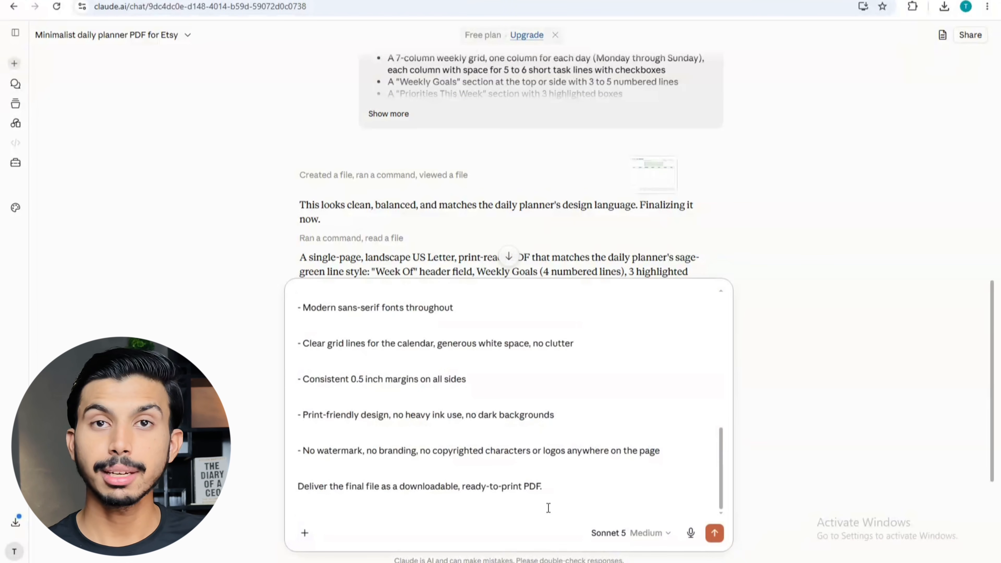
{"action": "left_click", "coordinate": [713, 533]}
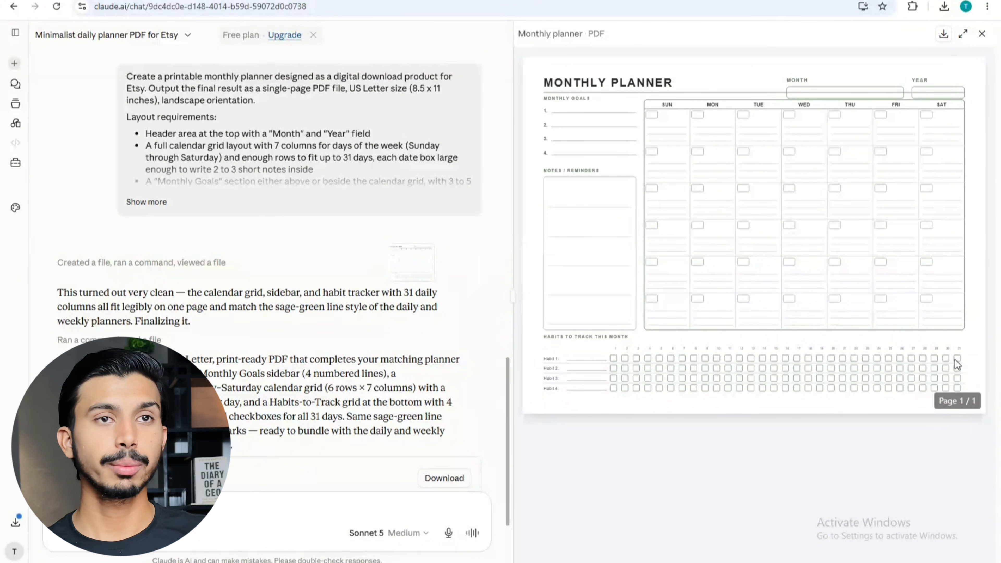
Download the monthly planner PDF and open it to check its Monthly Goals and Notes / Reminders sections.
{"action": "left_click", "coordinate": [946, 35]}
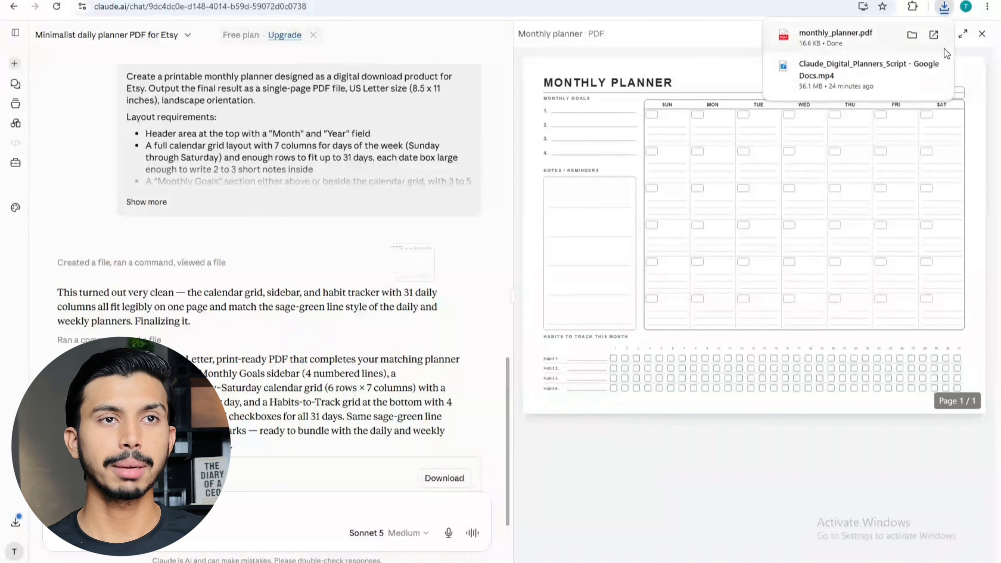
{"action": "left_click", "coordinate": [936, 33]}
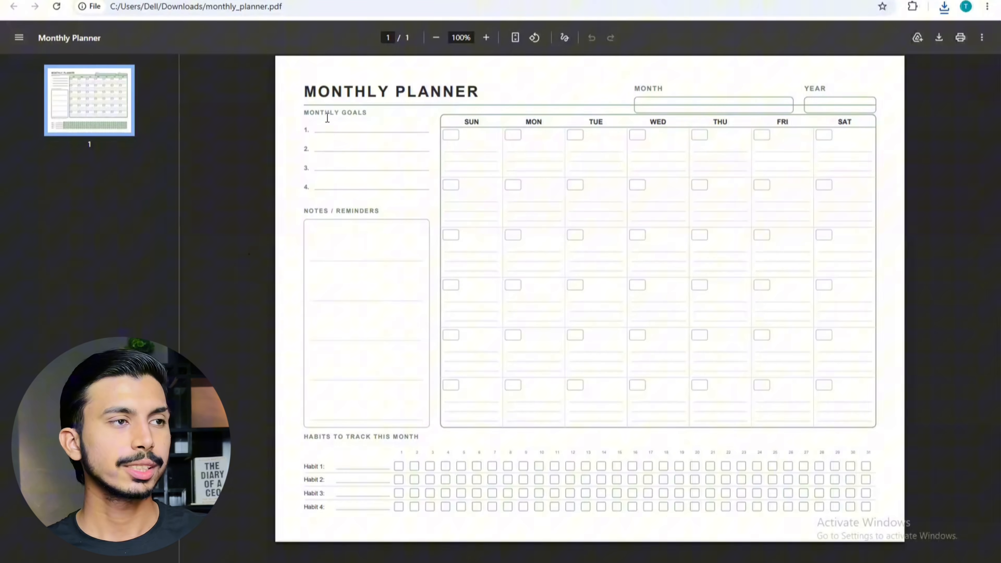
{"action": "double_click", "coordinate": [315, 112]}
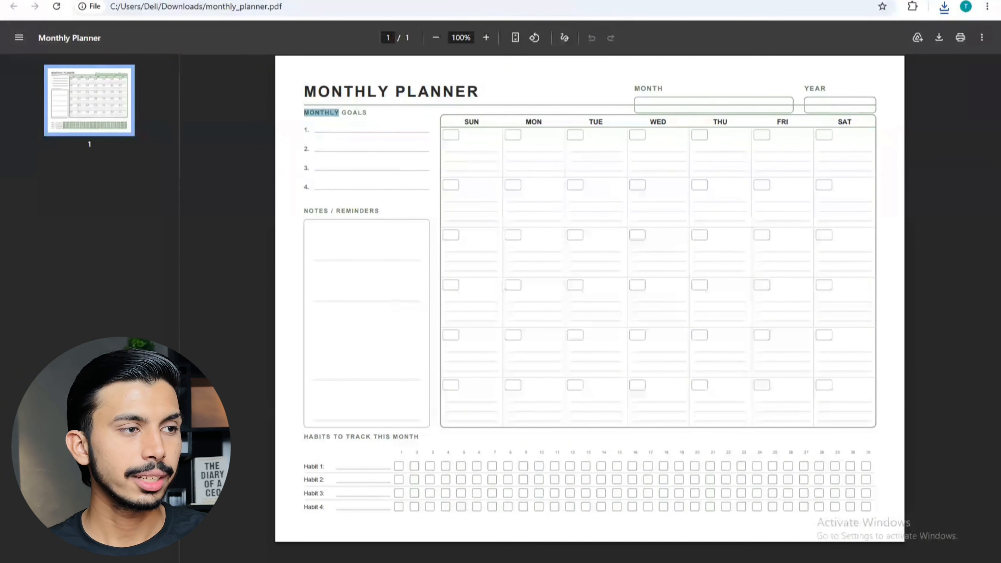
{"action": "left_click_drag", "start_coordinate": [380, 211], "coordinate": [302, 210]}
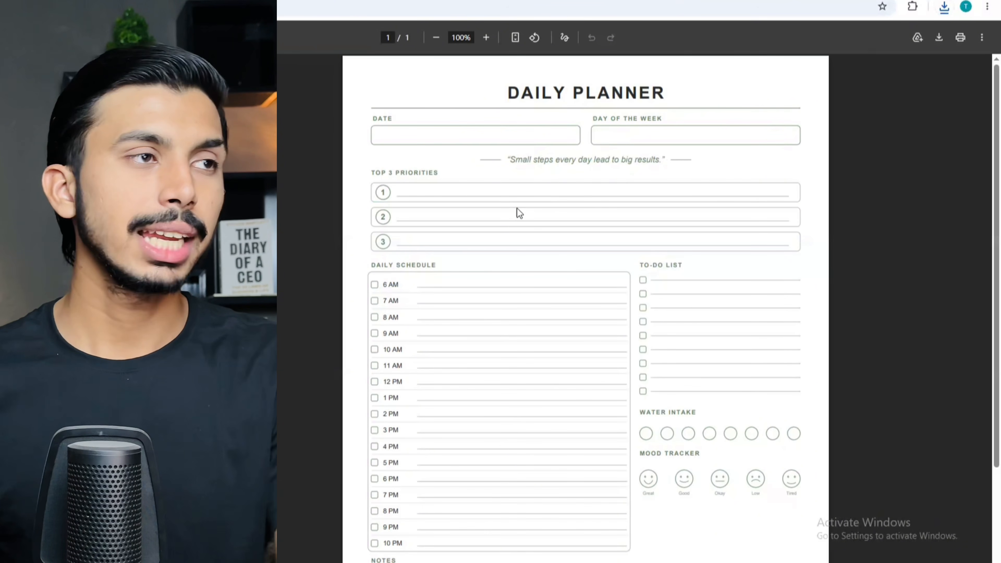
Look over the downloaded daily and weekly planner PDFs once more.
{"action": "scroll", "coordinate": [485, 225], "scroll_direction": "down", "scroll_amount": 3}
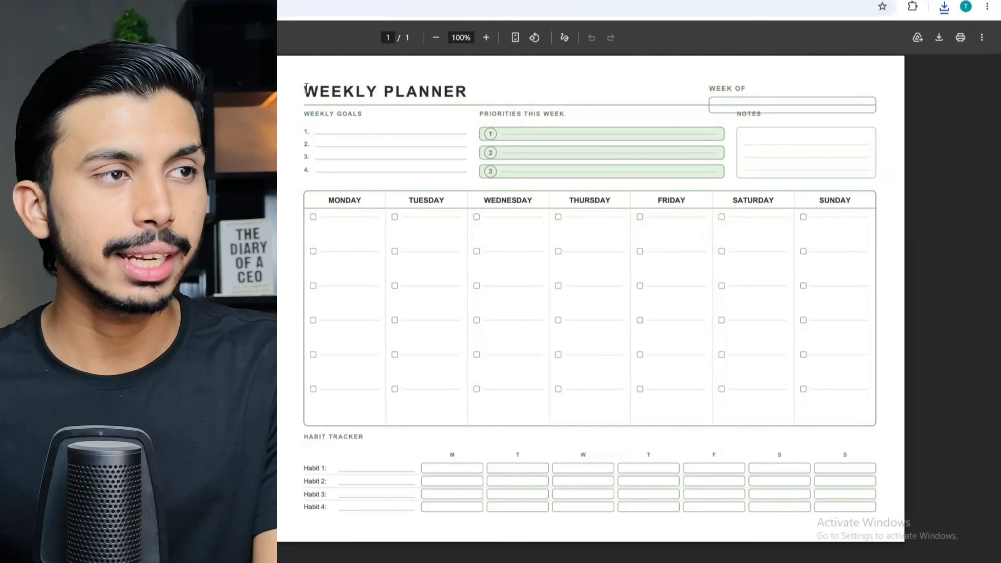
{"action": "left_click_drag", "start_coordinate": [306, 87], "coordinate": [440, 79]}
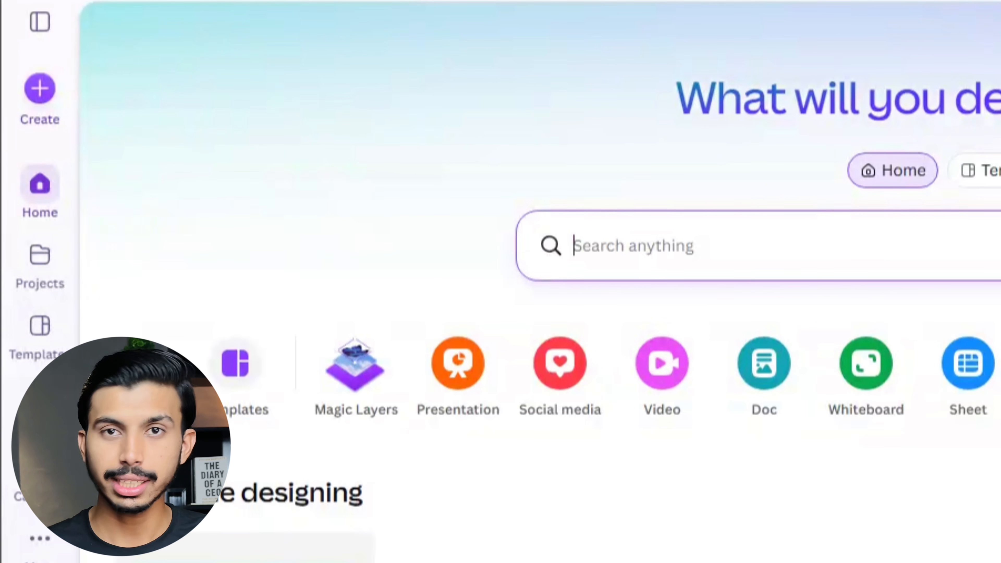
Start a custom-size design in Canva, enter a width of 11 and a height of 8.5, and switch the units to inches.
{"action": "left_click", "coordinate": [41, 82]}
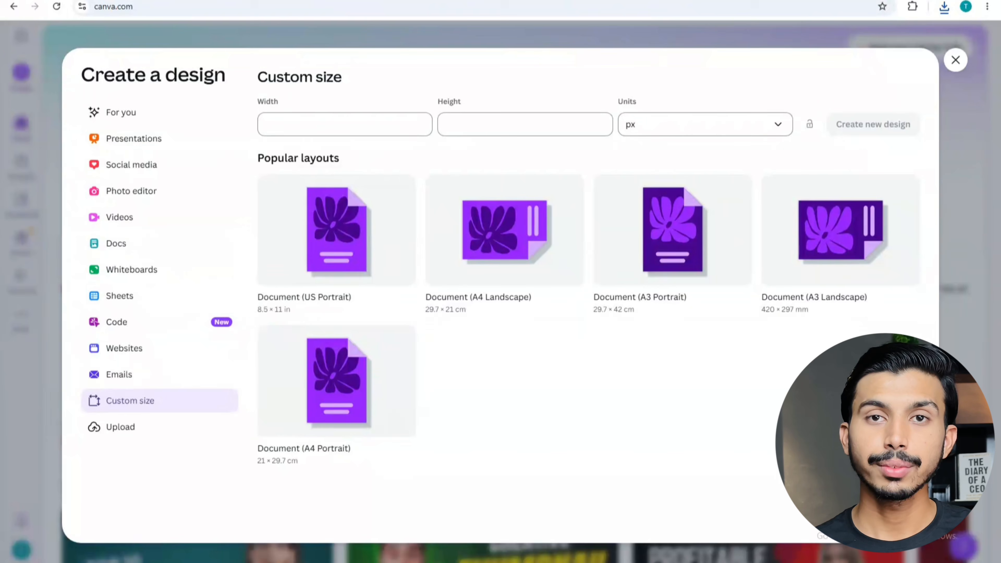
{"action": "left_click", "coordinate": [278, 125]}
{"action": "type", "text": "11"}
{"action": "key", "text": "Tab"}
{"action": "type", "text": "8"}
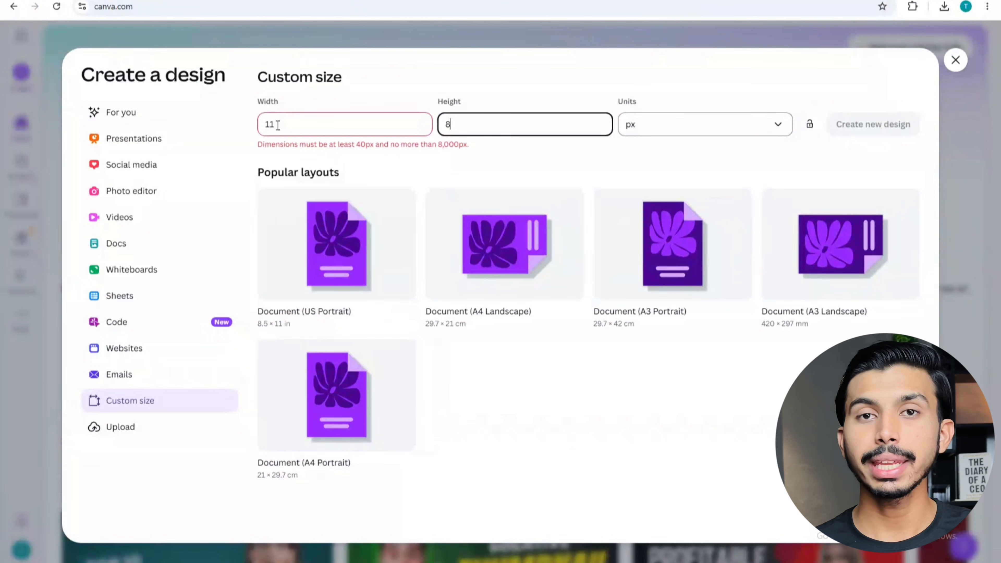
{"action": "type", "text": ".5"}
{"action": "left_click", "coordinate": [663, 122]}
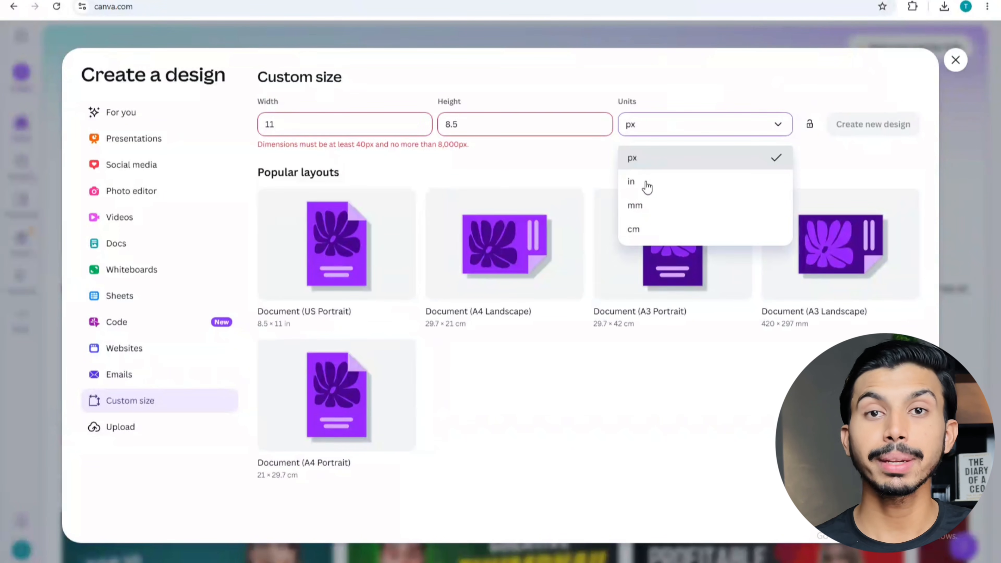
{"action": "left_click", "coordinate": [640, 184]}
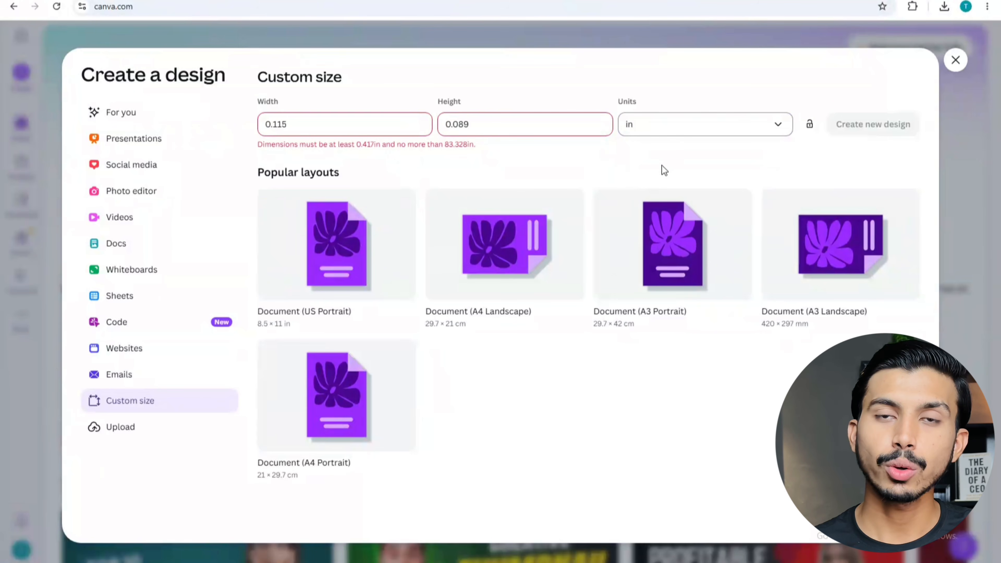
Set the custom size to 11 in wide by 8.5 in high and create the new design.
{"action": "double_click", "coordinate": [278, 123]}
{"action": "type", "text": "11"}
{"action": "key", "text": "Tab"}
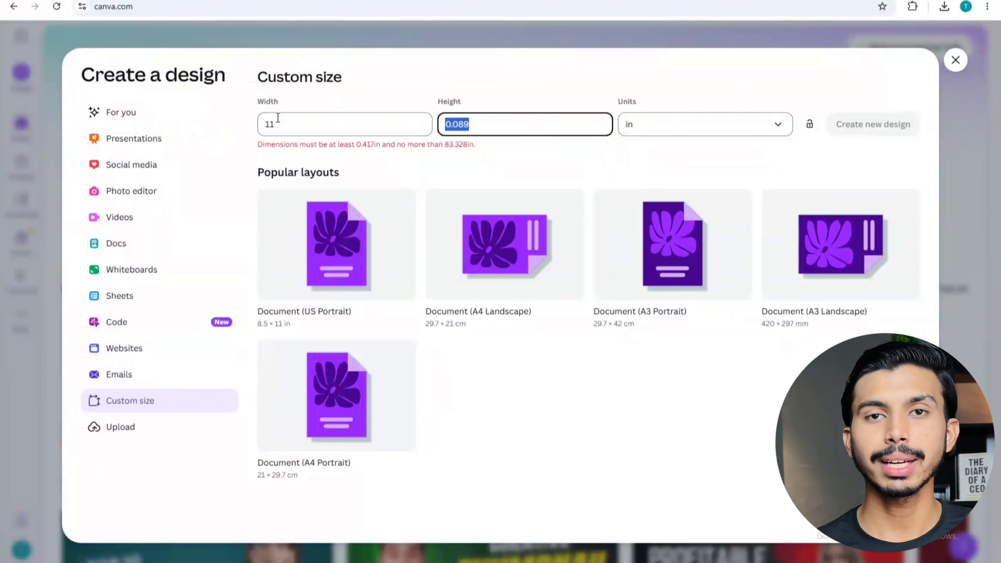
{"action": "type", "text": "8.5"}
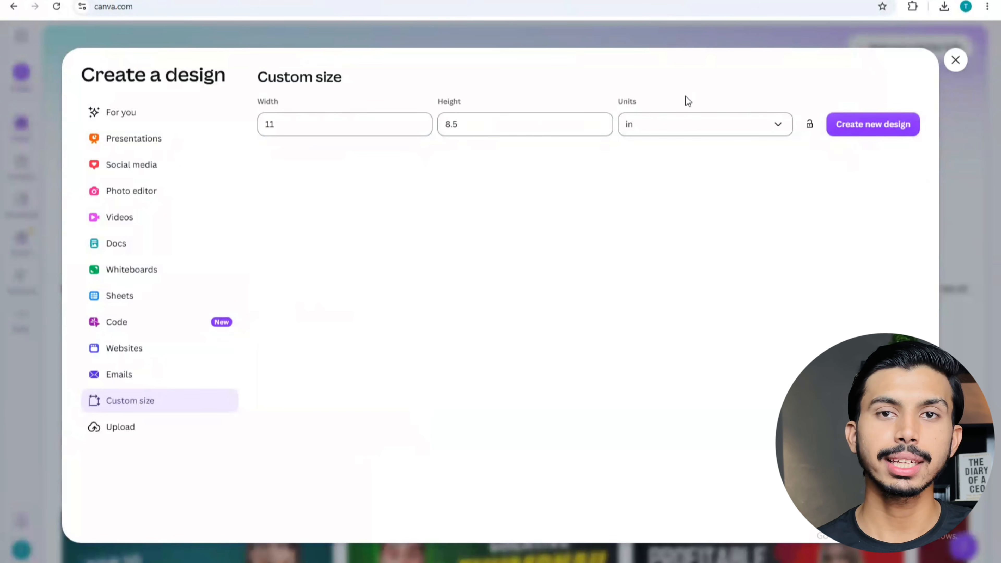
{"action": "left_click", "coordinate": [885, 130]}
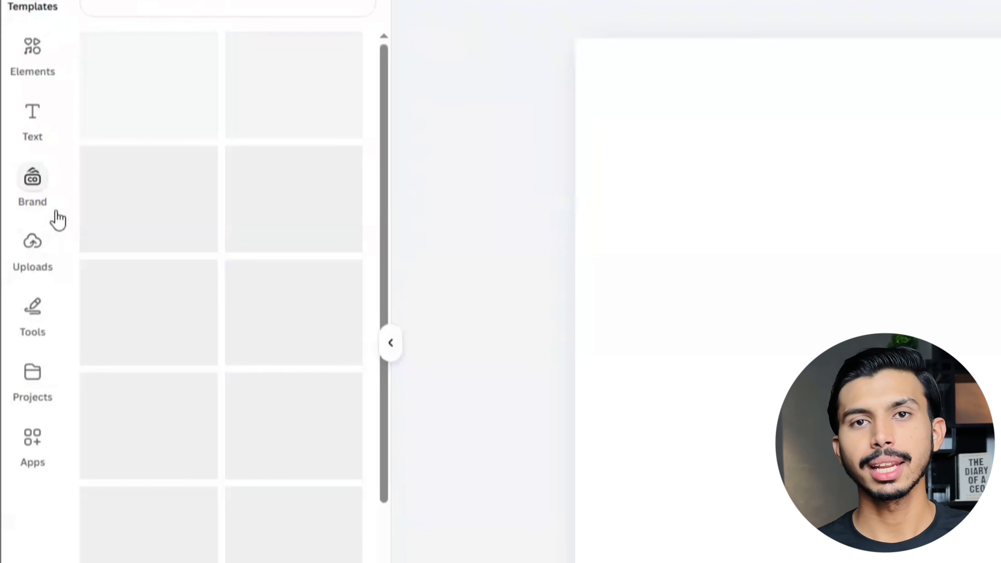
Upload the monthly, weekly and landscape daily planner PDFs to the design and place the daily planner on the blank page.
{"action": "left_click", "coordinate": [32, 248]}
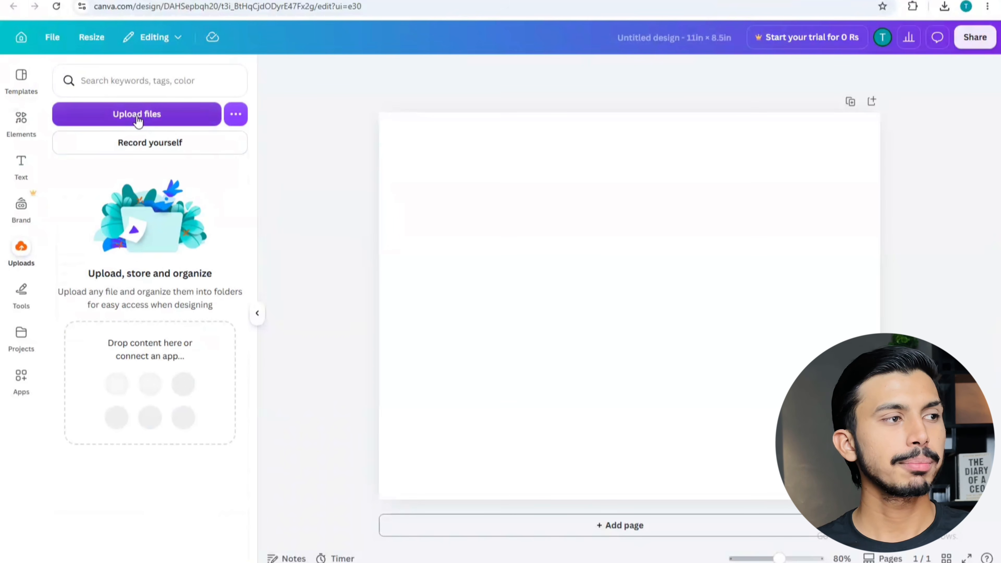
{"action": "left_click", "coordinate": [137, 117]}
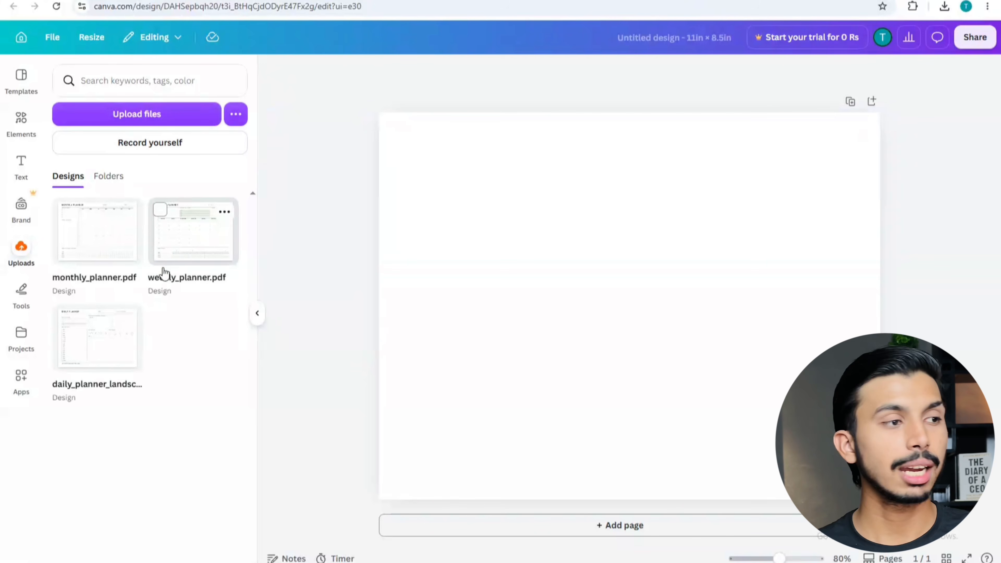
{"action": "left_click_drag", "start_coordinate": [97, 338], "coordinate": [529, 271]}
Check that the daily planner's parts are individually editable, including the schedule, title, to-do heading, quote, water intake and mood tracker headings.
{"action": "left_click", "coordinate": [529, 267]}
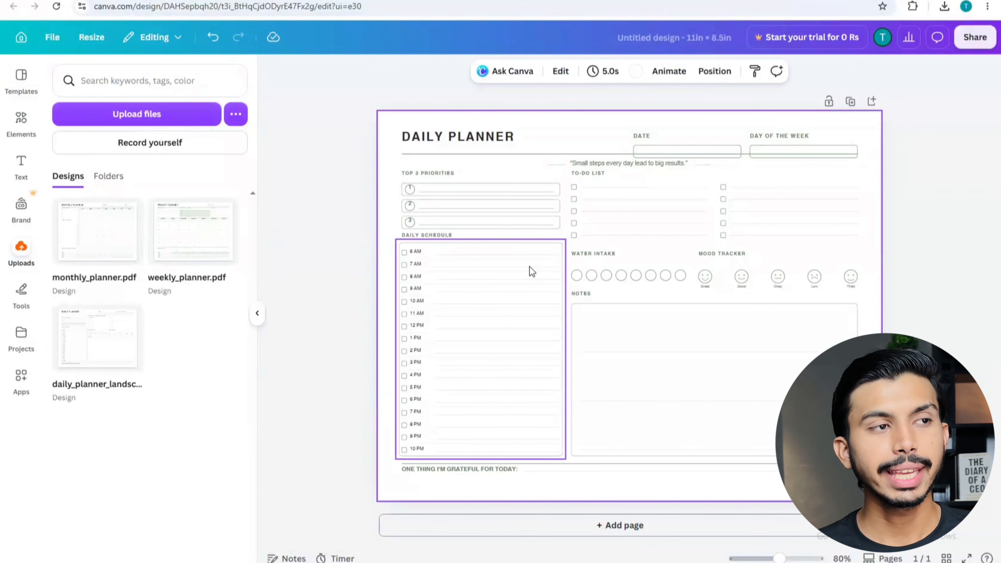
{"action": "left_click", "coordinate": [529, 266]}
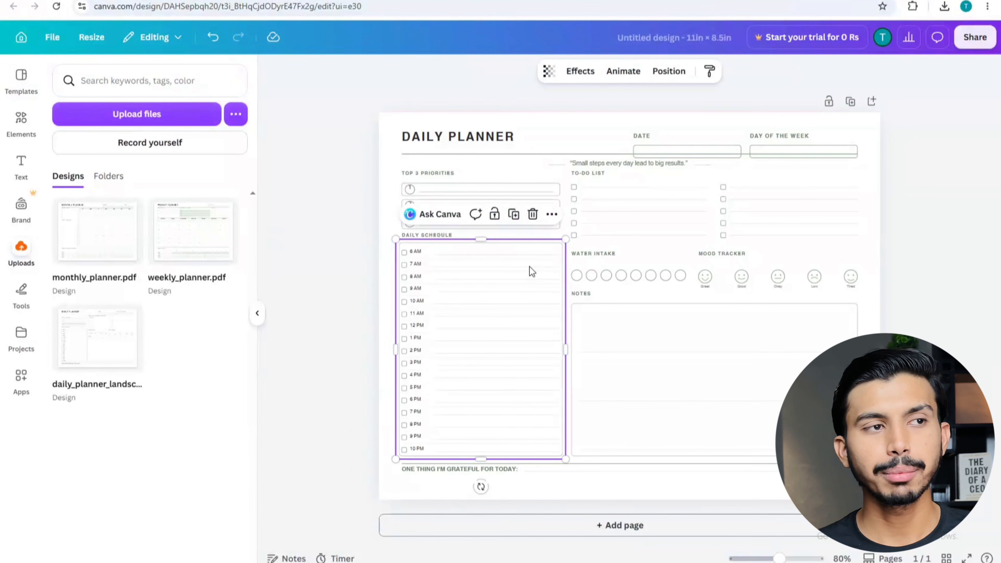
{"action": "left_click", "coordinate": [480, 153]}
{"action": "left_click", "coordinate": [459, 136]}
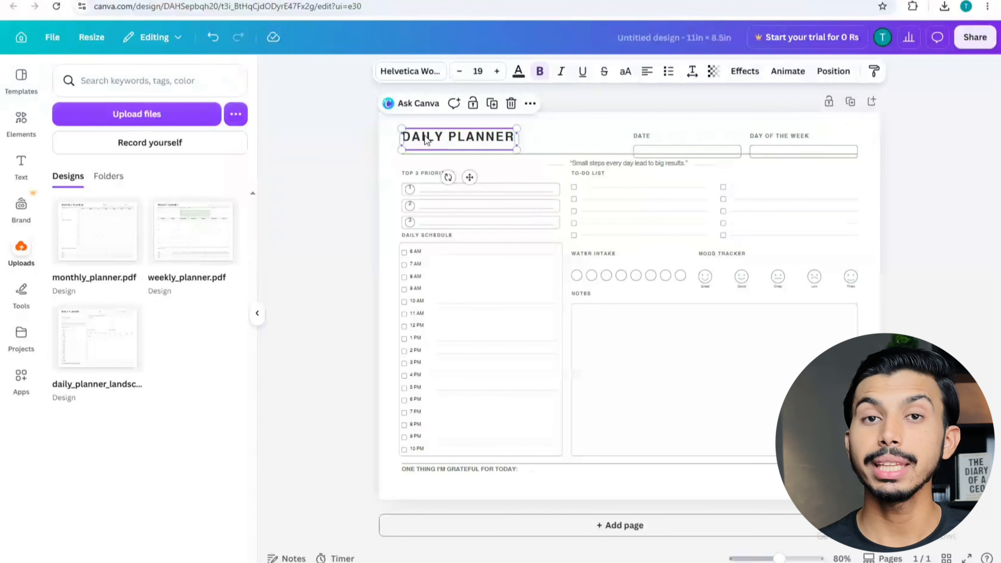
{"action": "left_click", "coordinate": [586, 175]}
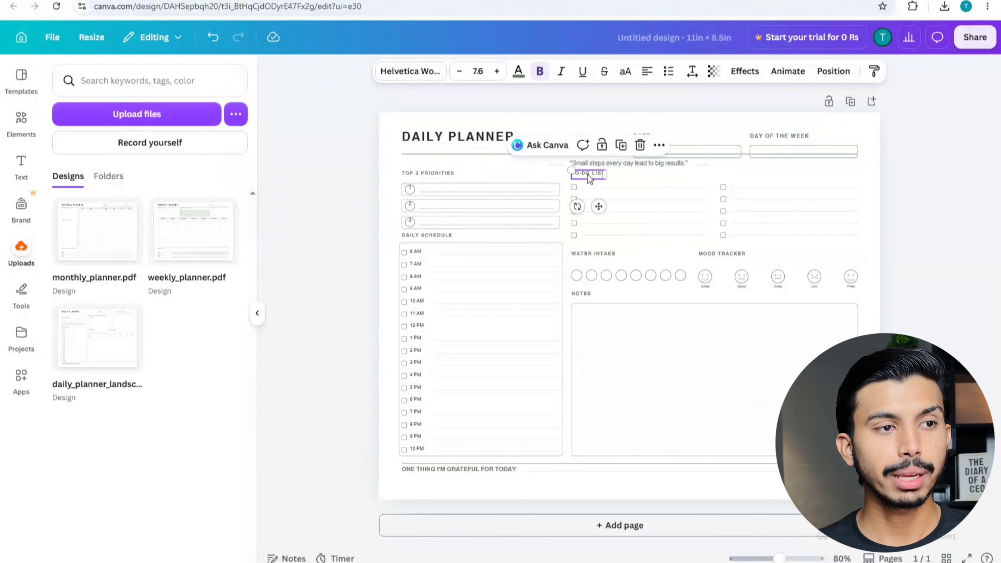
{"action": "left_click", "coordinate": [602, 163]}
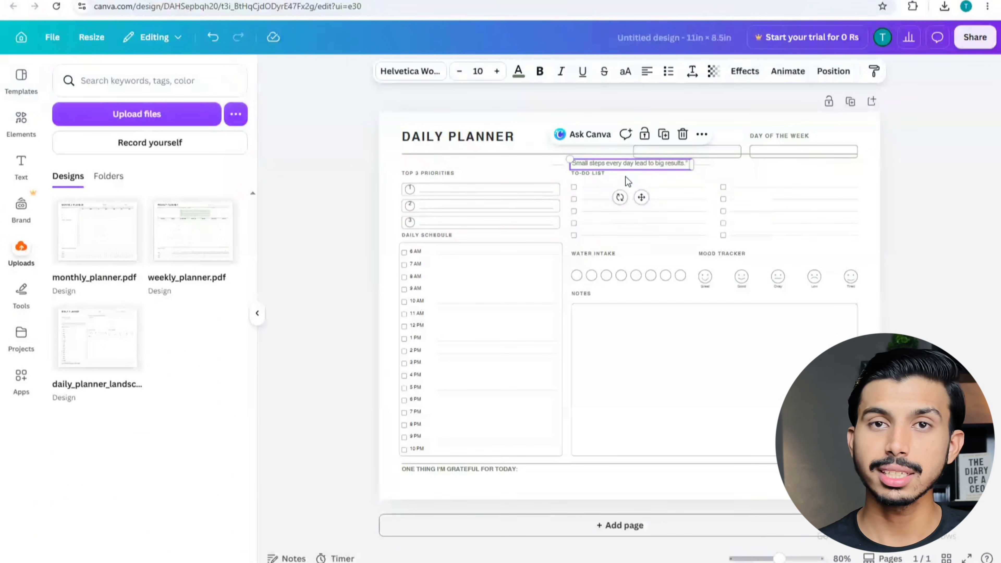
{"action": "left_click", "coordinate": [581, 256]}
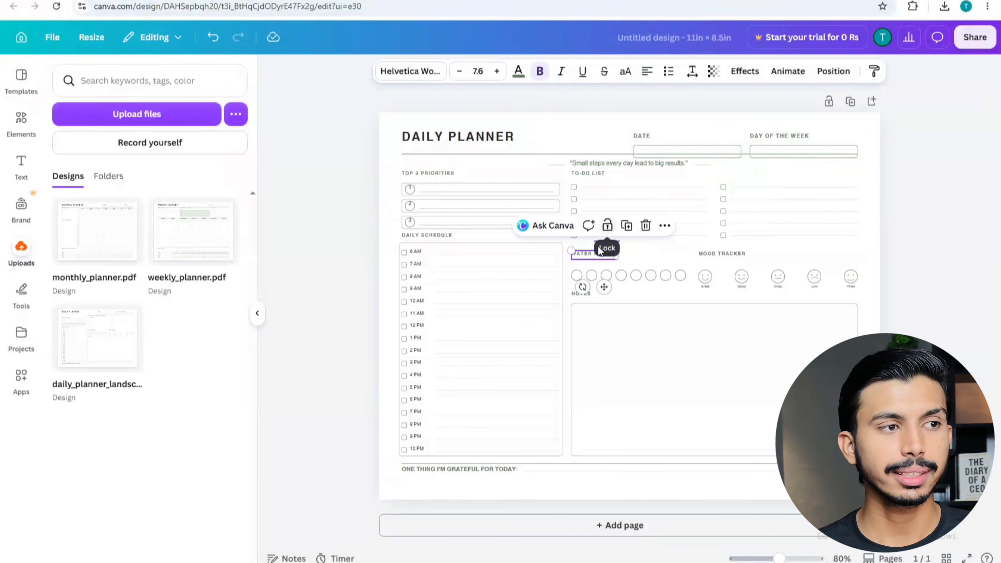
{"action": "double_click", "coordinate": [593, 253]}
{"action": "left_click", "coordinate": [719, 254]}
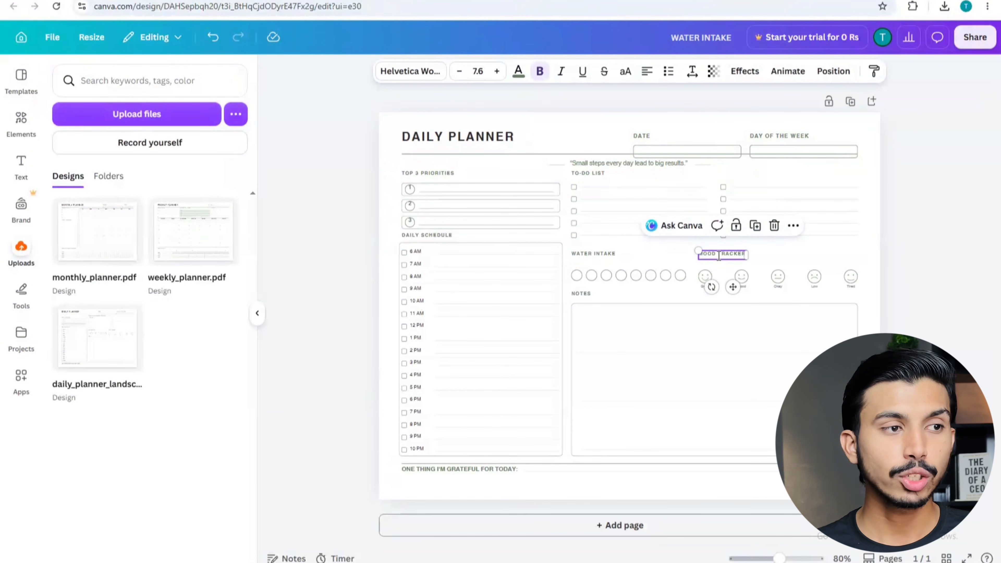
{"action": "double_click", "coordinate": [719, 254]}
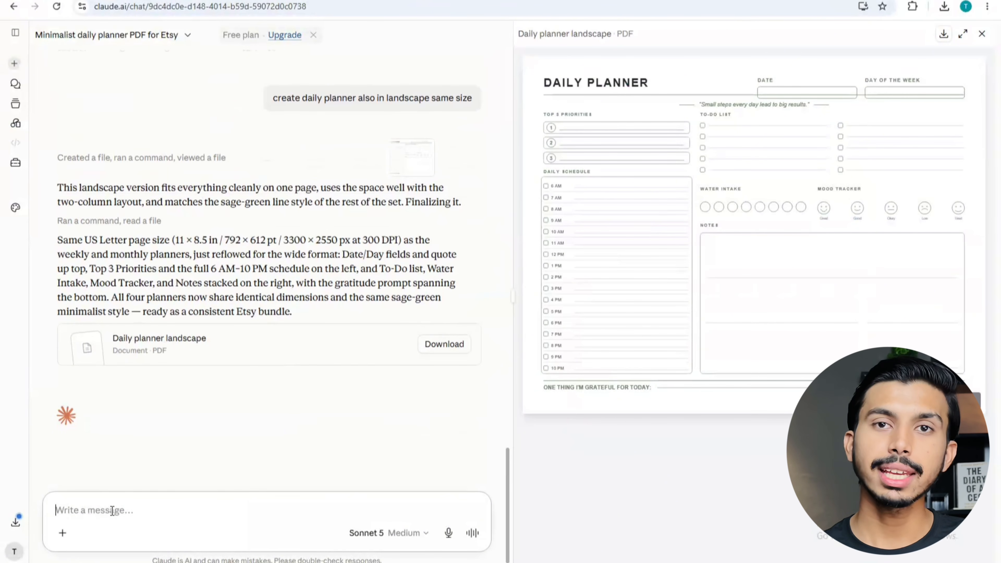
Switch to Claude and request "Also create an yearly planner for me", and upload the resulting yearly_planner PDF to the Canva design.
{"action": "type", "text": "Also create an yearly planner for me"}
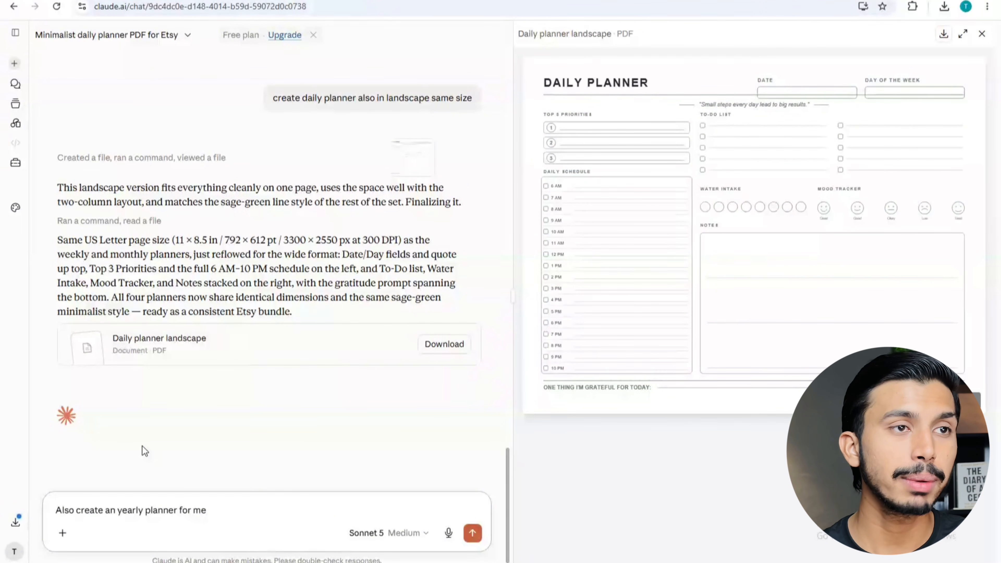
{"action": "key", "text": "Return"}
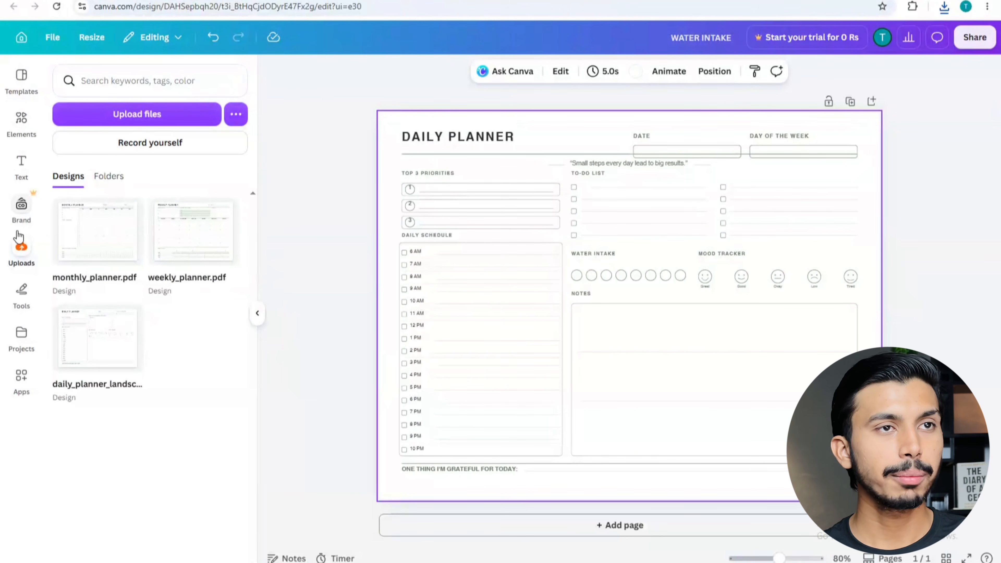
{"action": "left_click", "coordinate": [158, 114]}
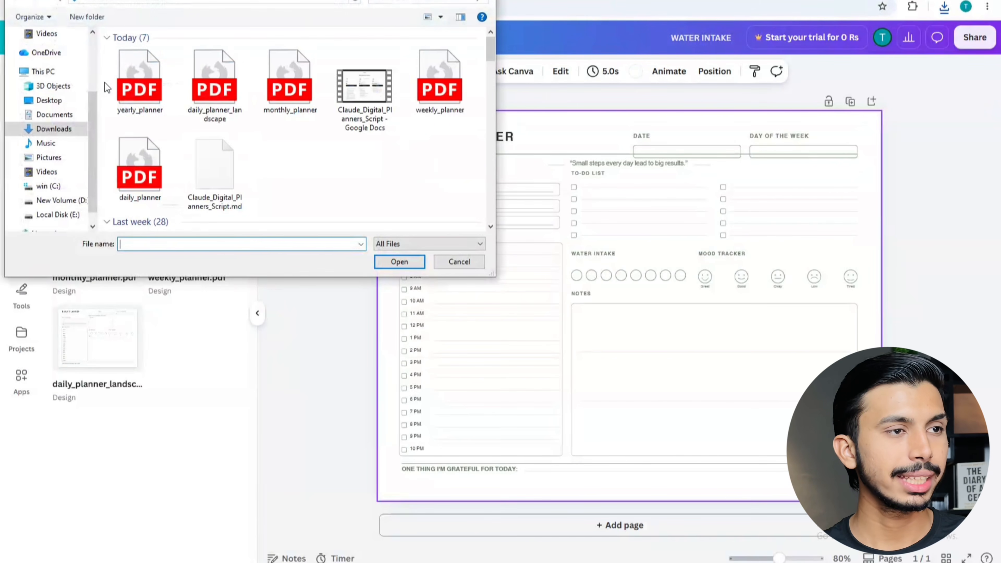
{"action": "double_click", "coordinate": [151, 94]}
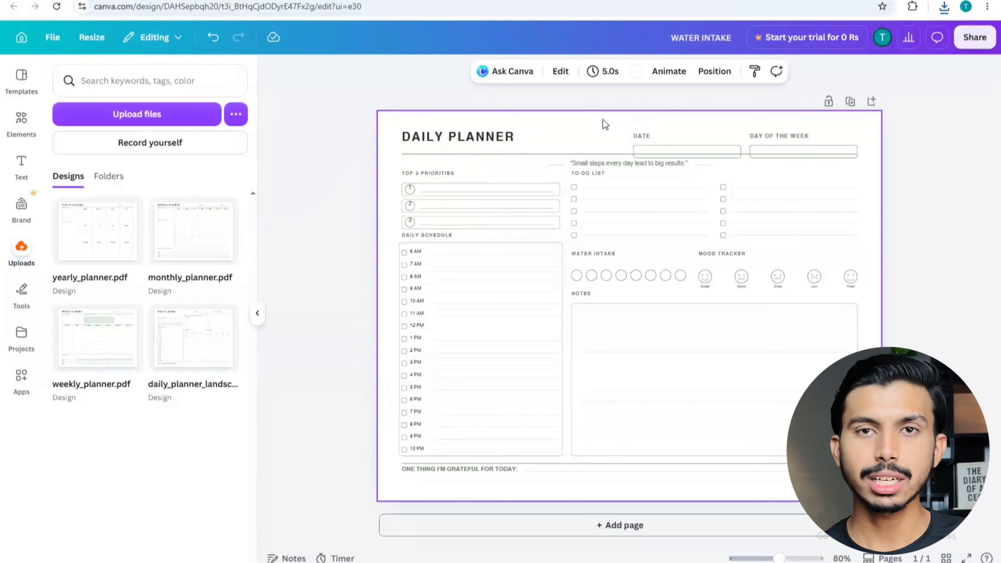
Add a second page containing the yearly planner and move it up ahead of the daily planner page.
{"action": "left_click", "coordinate": [611, 530]}
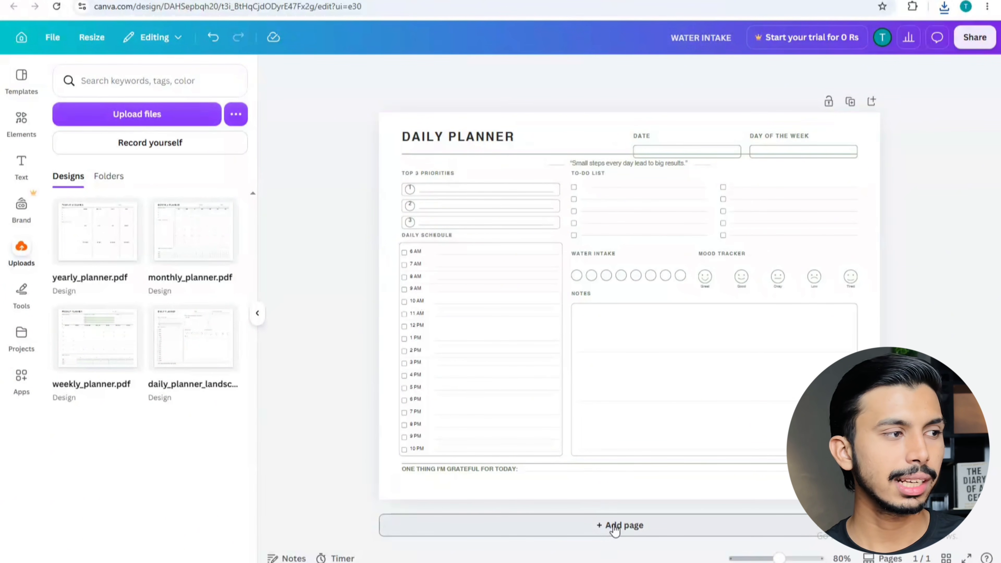
{"action": "left_click", "coordinate": [615, 528]}
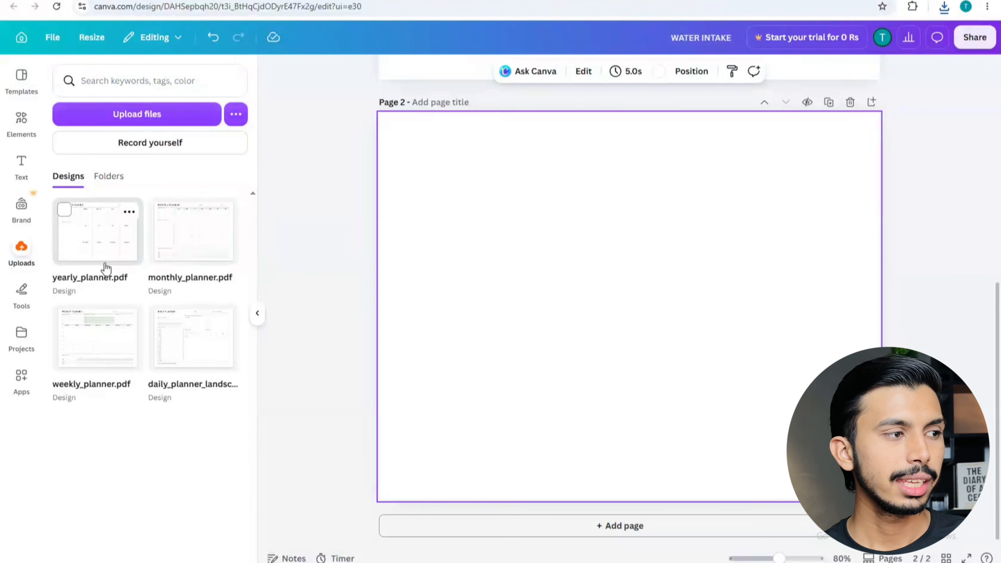
{"action": "left_click", "coordinate": [134, 241]}
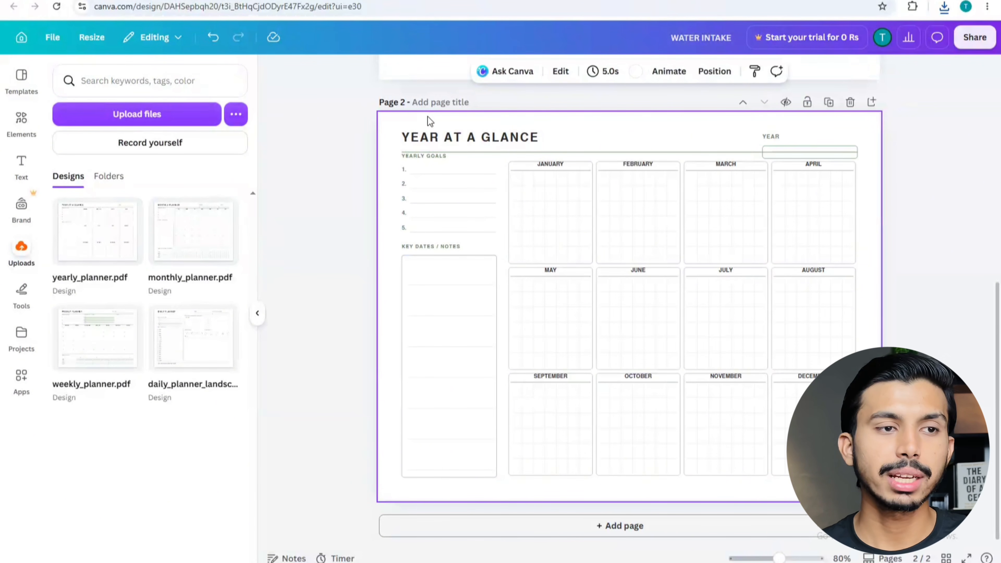
{"action": "scroll", "coordinate": [742, 287], "scroll_direction": "up", "scroll_amount": 5}
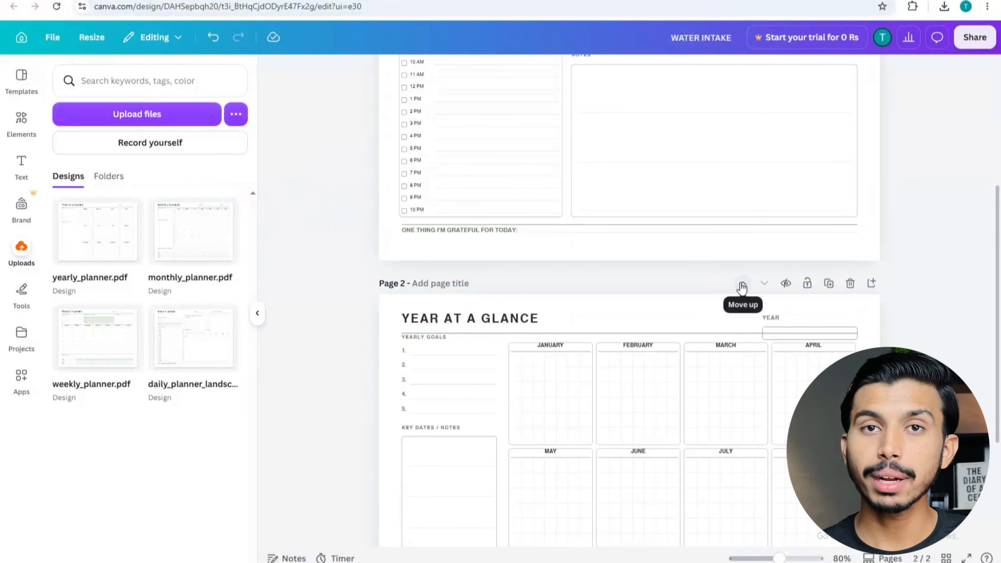
{"action": "left_click", "coordinate": [742, 285]}
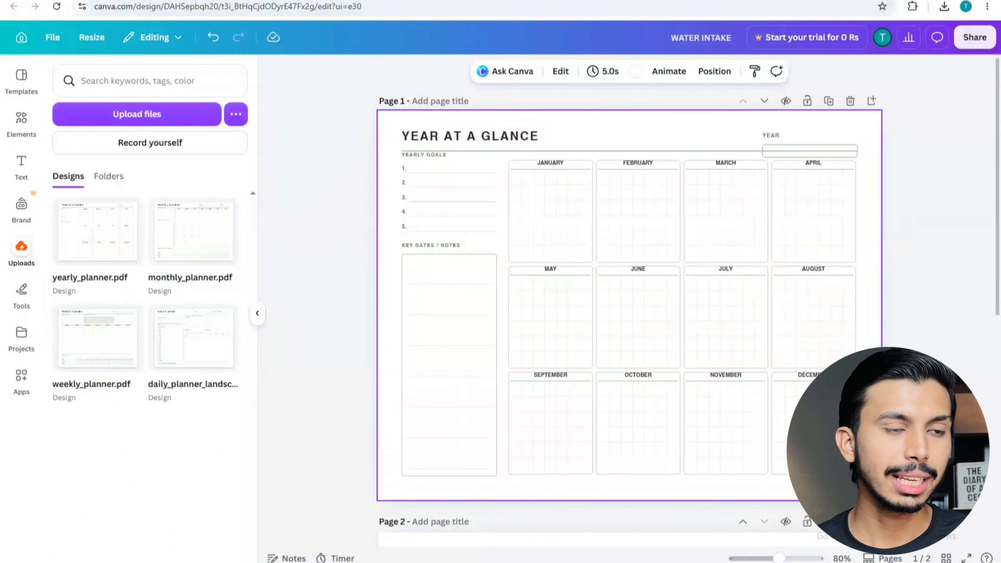
Try to enlarge the line-and-grid graphic on the Year at a Glance page from its lower-left corner.
{"action": "left_click", "coordinate": [421, 470]}
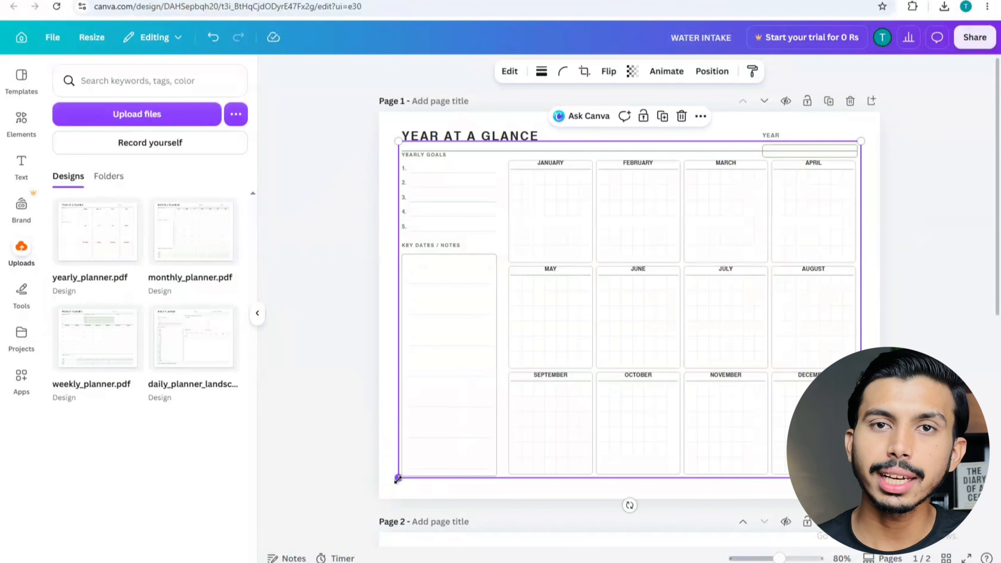
{"action": "left_click_drag", "start_coordinate": [397, 479], "coordinate": [376, 490]}
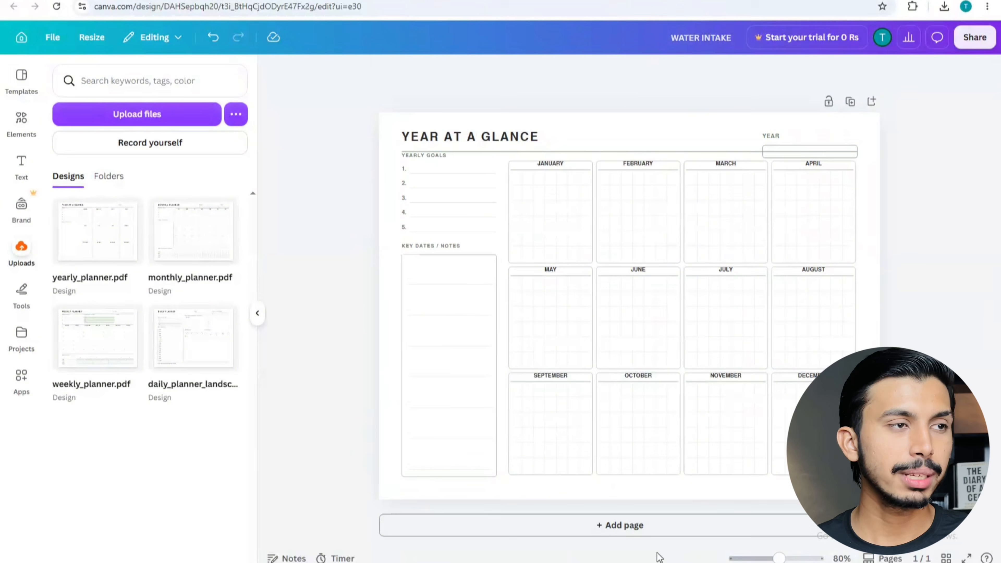
Add pages 2, 3 and 4 after the yearly planner and fill each one with the monthly planner.
{"action": "left_click", "coordinate": [612, 530]}
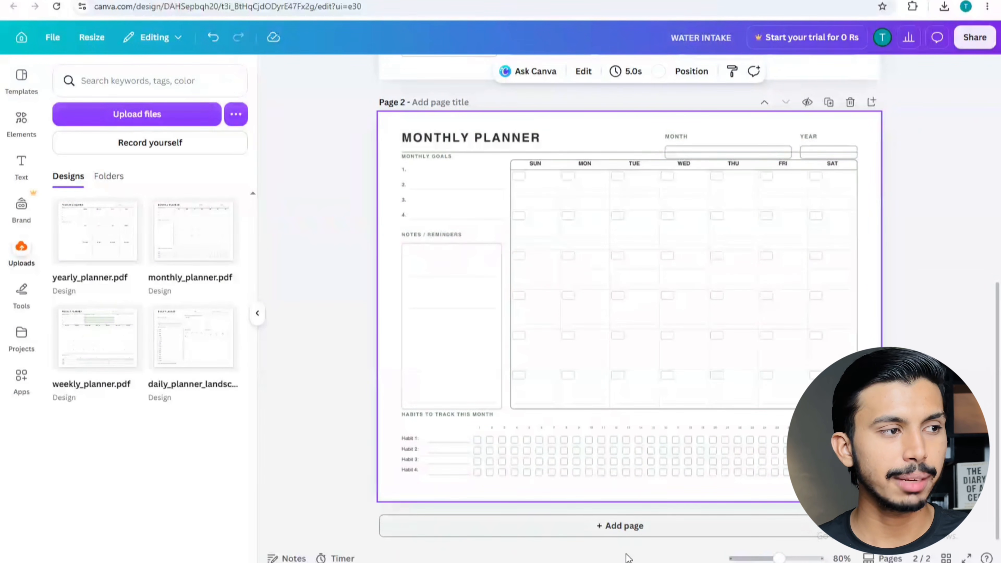
{"action": "left_click", "coordinate": [623, 528]}
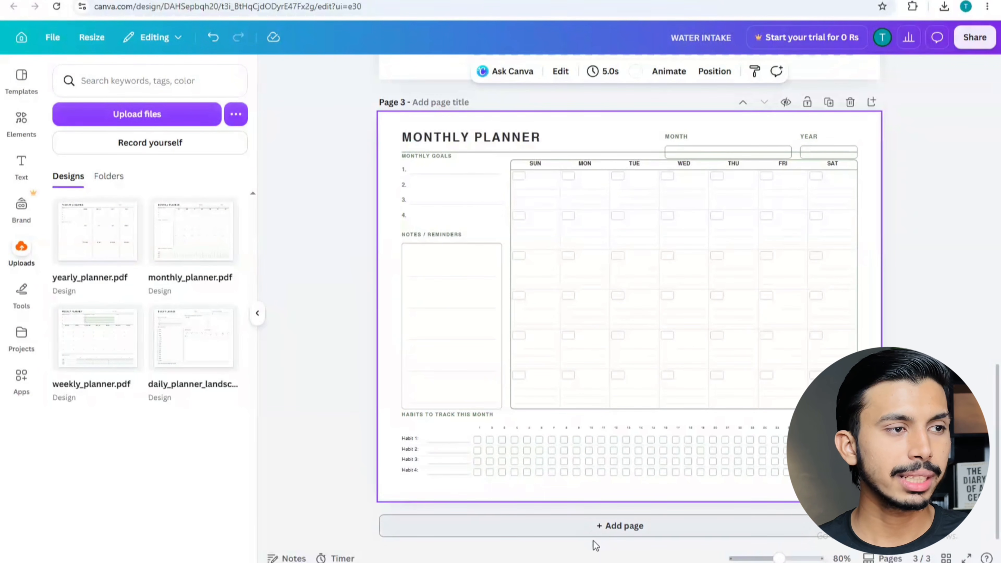
{"action": "left_click", "coordinate": [603, 525]}
{"action": "left_click", "coordinate": [190, 241]}
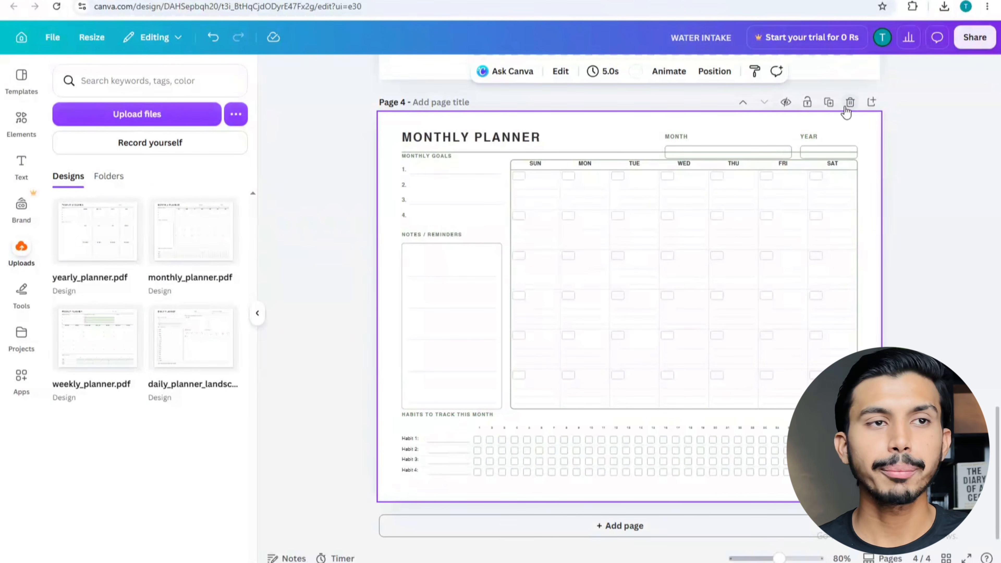
Duplicate the monthly planner page nine times so the monthly planners run through page 13.
{"action": "left_click", "coordinate": [829, 107]}
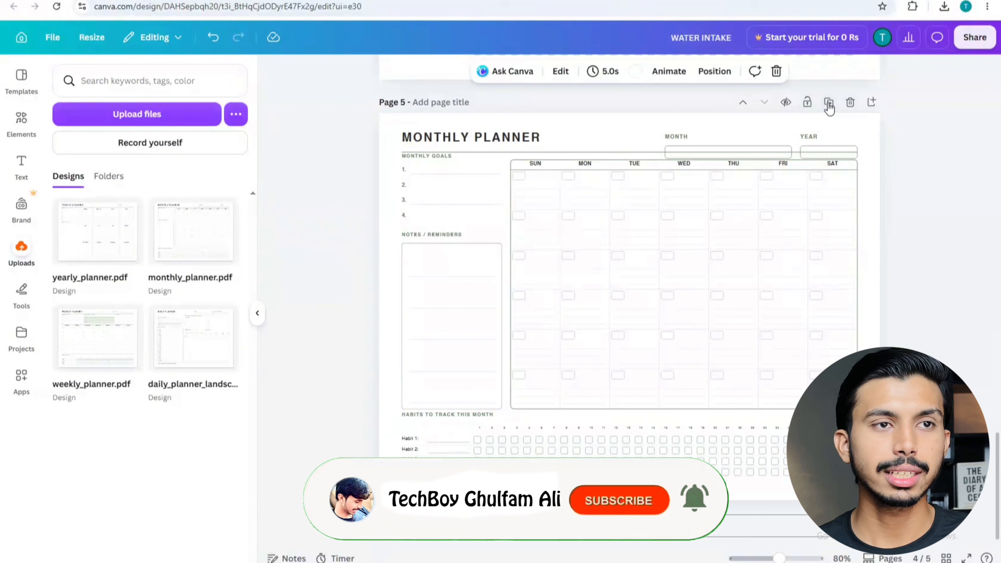
{"action": "left_click", "coordinate": [829, 108]}
{"action": "left_click", "coordinate": [829, 108]}
{"action": "left_click", "coordinate": [829, 109]}
{"action": "left_click", "coordinate": [829, 108]}
{"action": "left_click", "coordinate": [829, 107]}
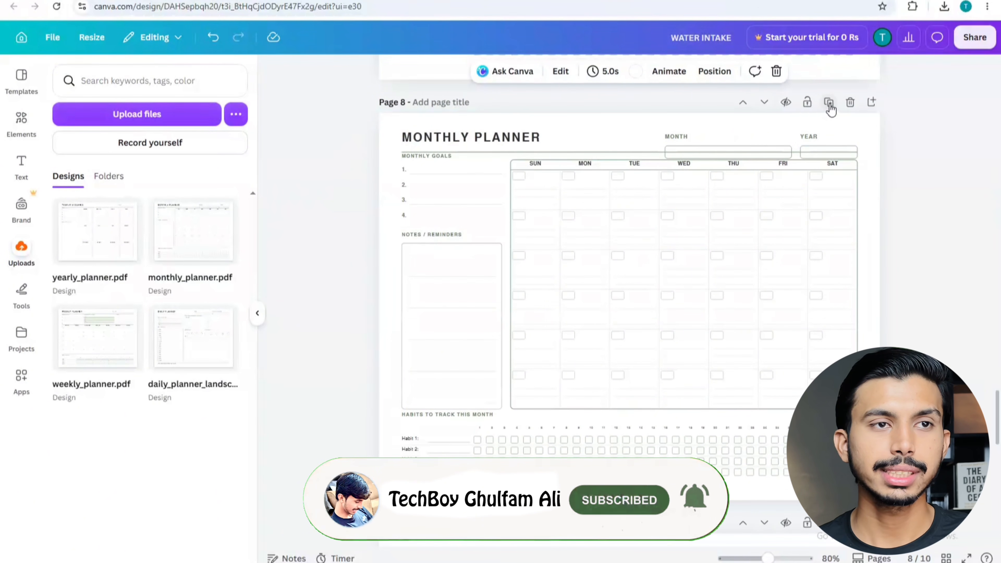
{"action": "left_click", "coordinate": [829, 108]}
{"action": "left_click", "coordinate": [829, 108]}
{"action": "left_click", "coordinate": [829, 108]}
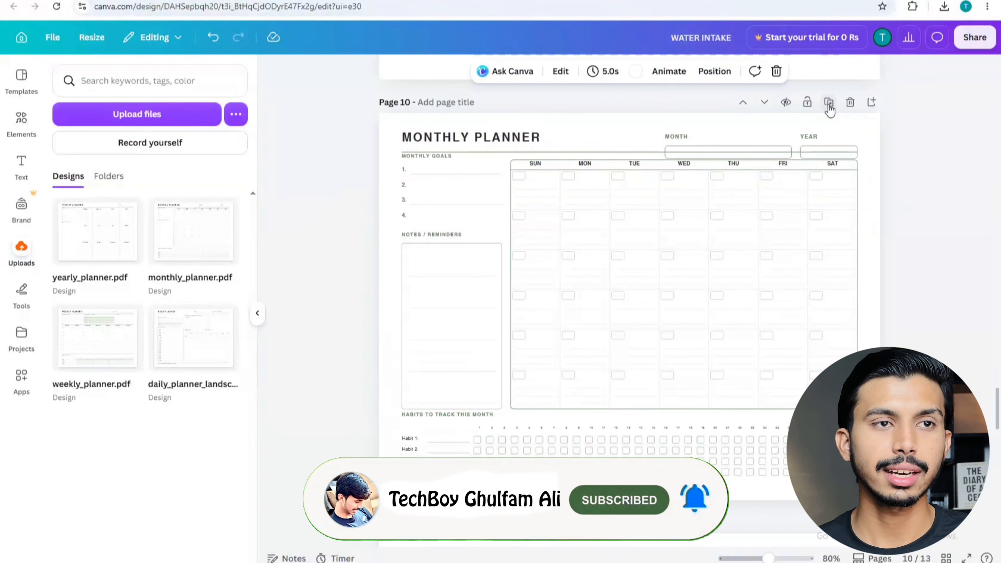
Look over the duplicated monthly planner pages down to page 13.
{"action": "scroll", "coordinate": [751, 283], "scroll_direction": "down", "scroll_amount": 3}
{"action": "scroll", "coordinate": [745, 307], "scroll_direction": "down", "scroll_amount": 10}
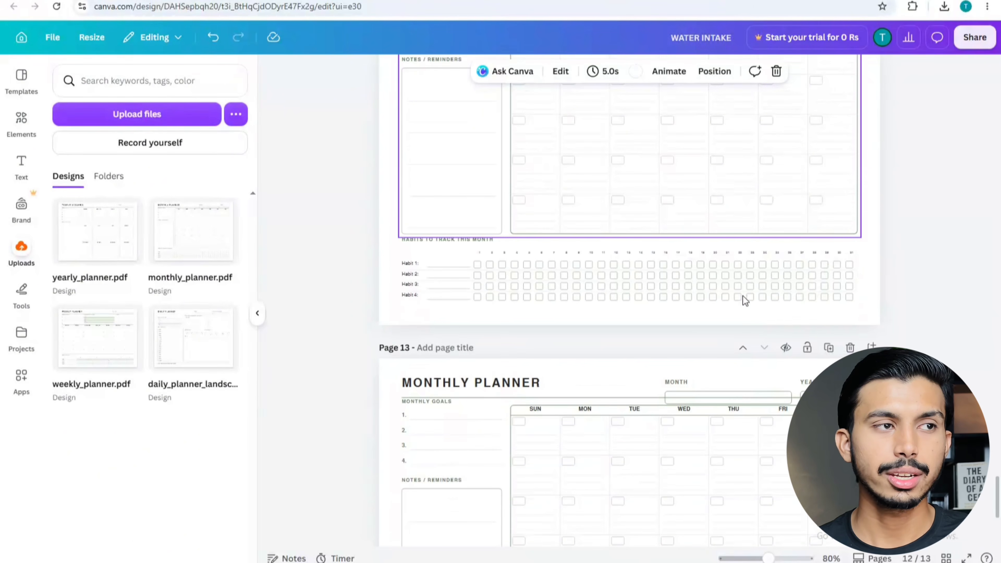
{"action": "scroll", "coordinate": [743, 295], "scroll_direction": "up", "scroll_amount": 2}
{"action": "scroll", "coordinate": [717, 248], "scroll_direction": "down", "scroll_amount": 1}
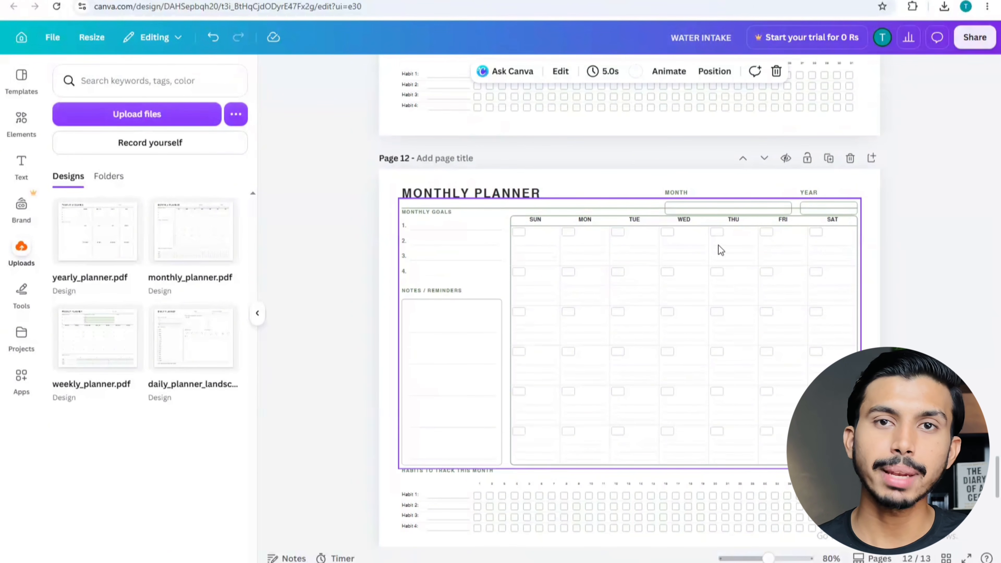
{"action": "scroll", "coordinate": [676, 279], "scroll_direction": "up", "scroll_amount": 5}
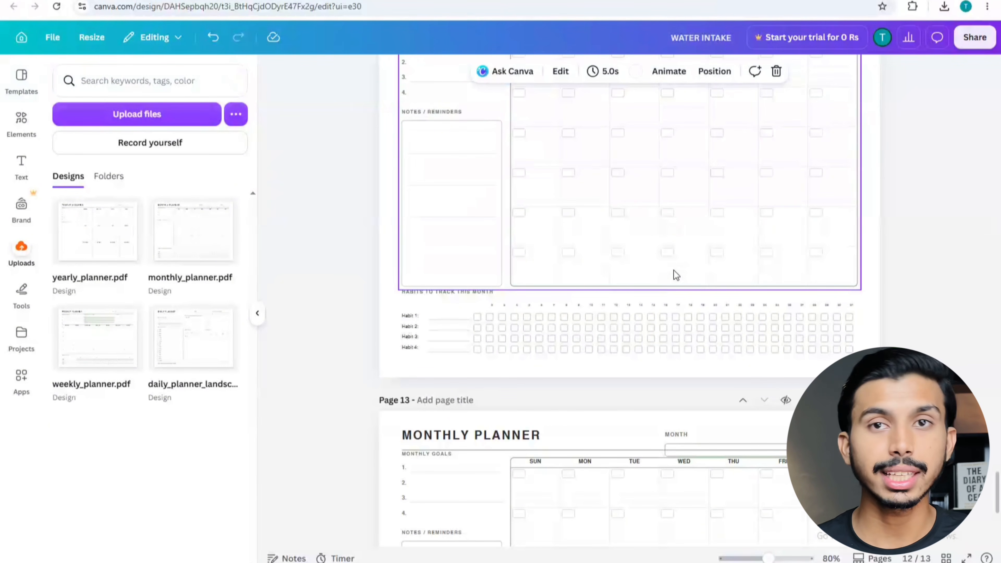
{"action": "scroll", "coordinate": [673, 270], "scroll_direction": "up", "scroll_amount": 3}
{"action": "scroll", "coordinate": [458, 292], "scroll_direction": "down", "scroll_amount": 6}
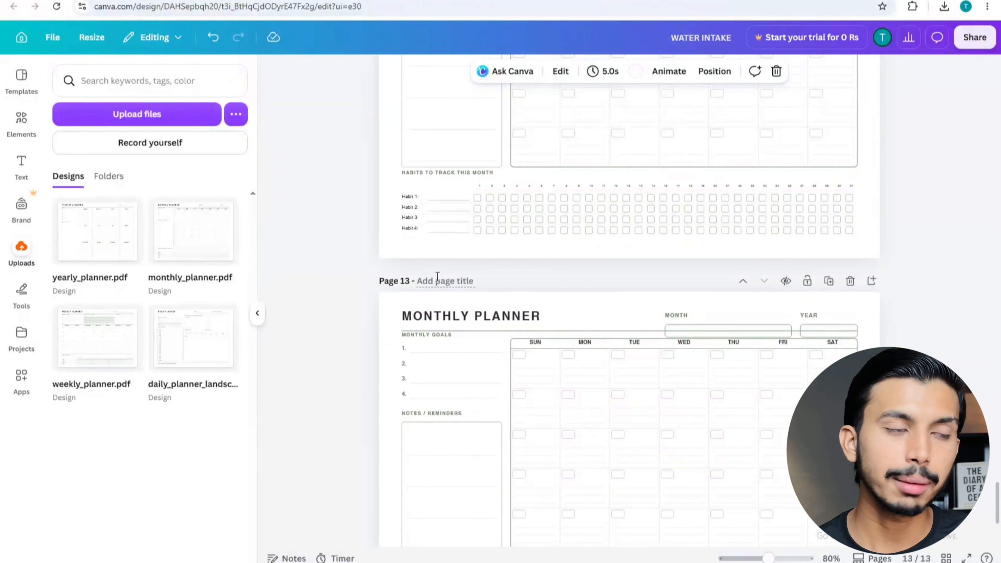
{"action": "scroll", "coordinate": [439, 276], "scroll_direction": "down", "scroll_amount": 5}
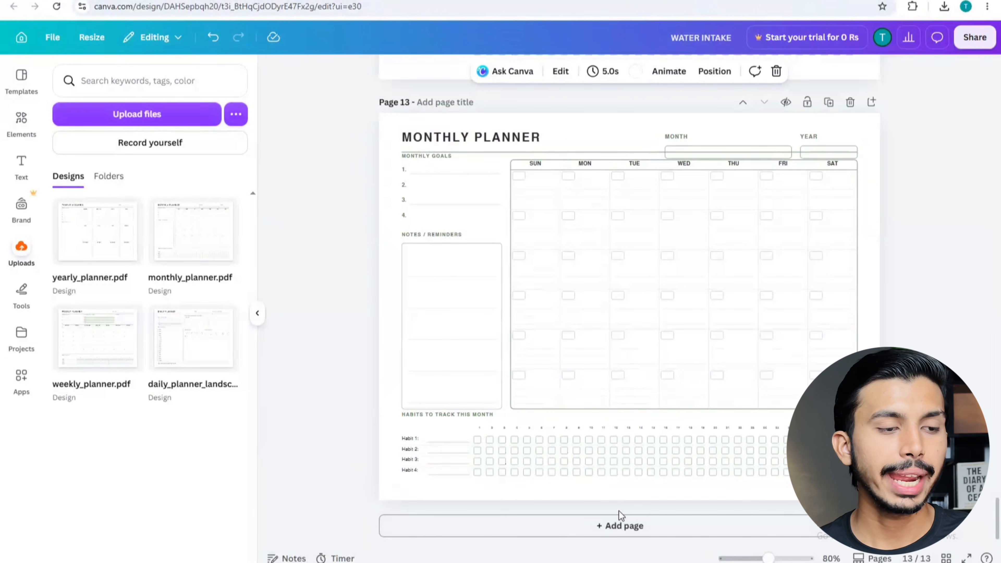
Add page 14 filled with the daily planner and duplicate it six times so the daily planners run through page 20.
{"action": "left_click", "coordinate": [619, 529]}
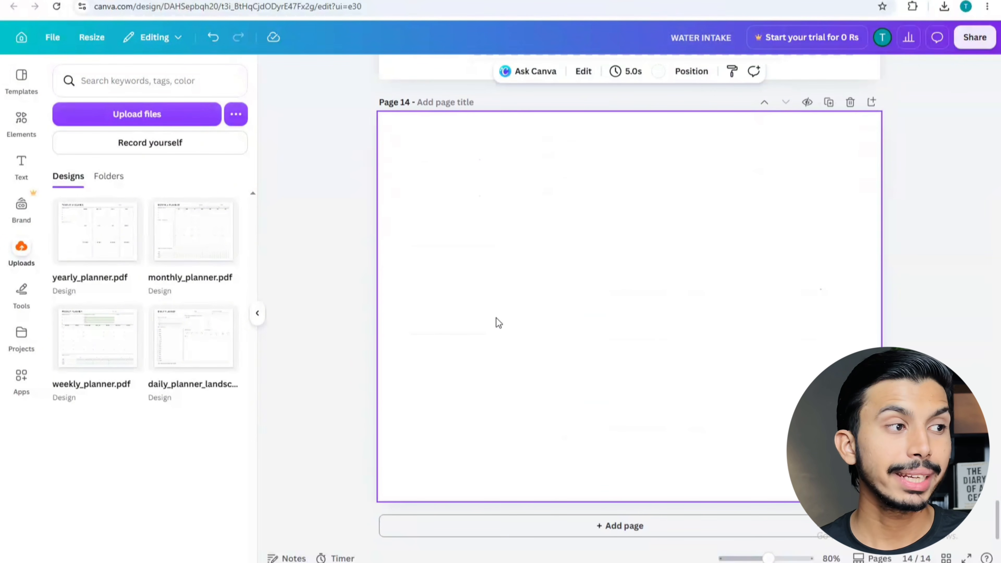
{"action": "left_click", "coordinate": [193, 337]}
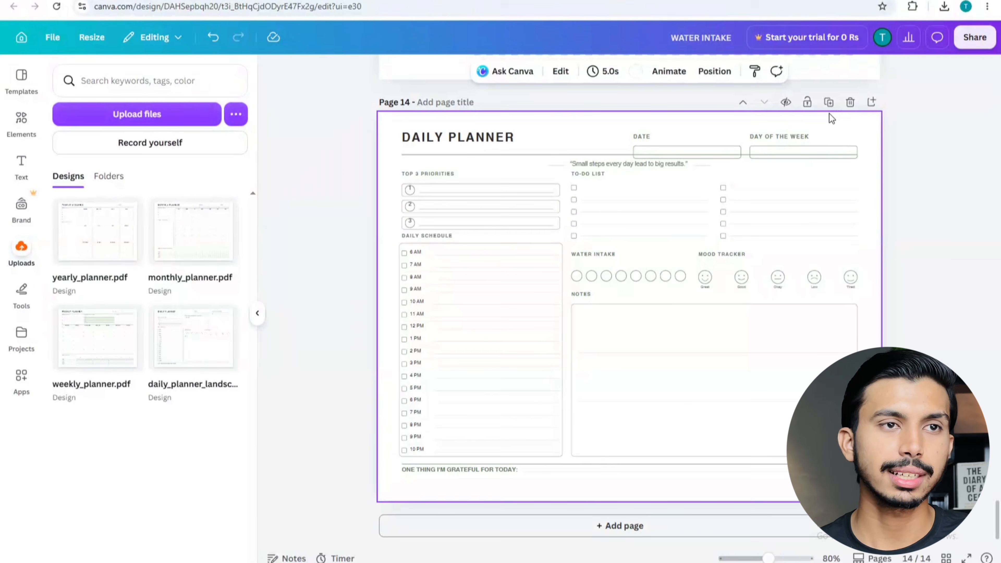
{"action": "left_click", "coordinate": [829, 103]}
{"action": "left_click", "coordinate": [829, 103]}
{"action": "left_click", "coordinate": [829, 102]}
{"action": "left_click", "coordinate": [829, 102]}
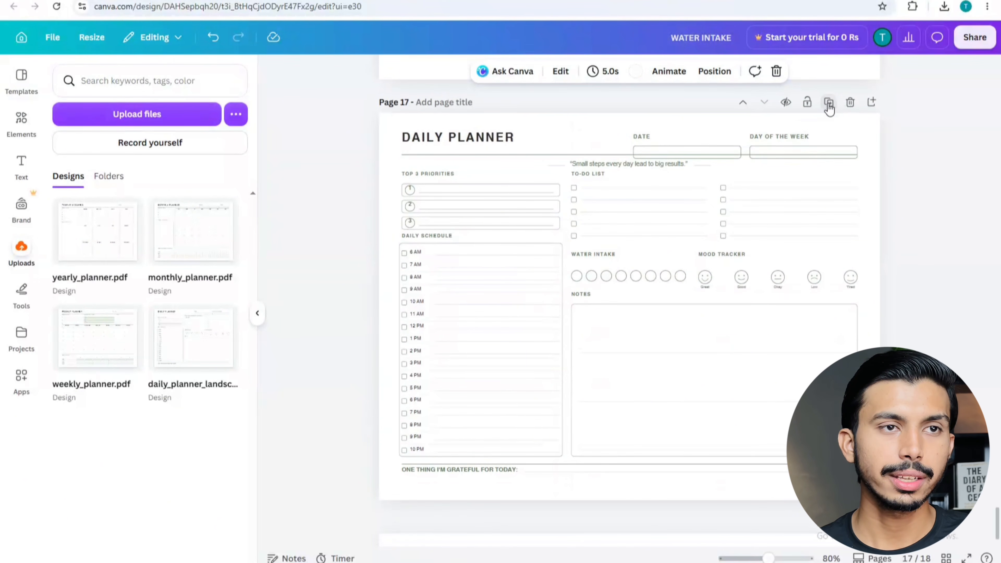
{"action": "left_click", "coordinate": [829, 102]}
{"action": "left_click", "coordinate": [829, 102]}
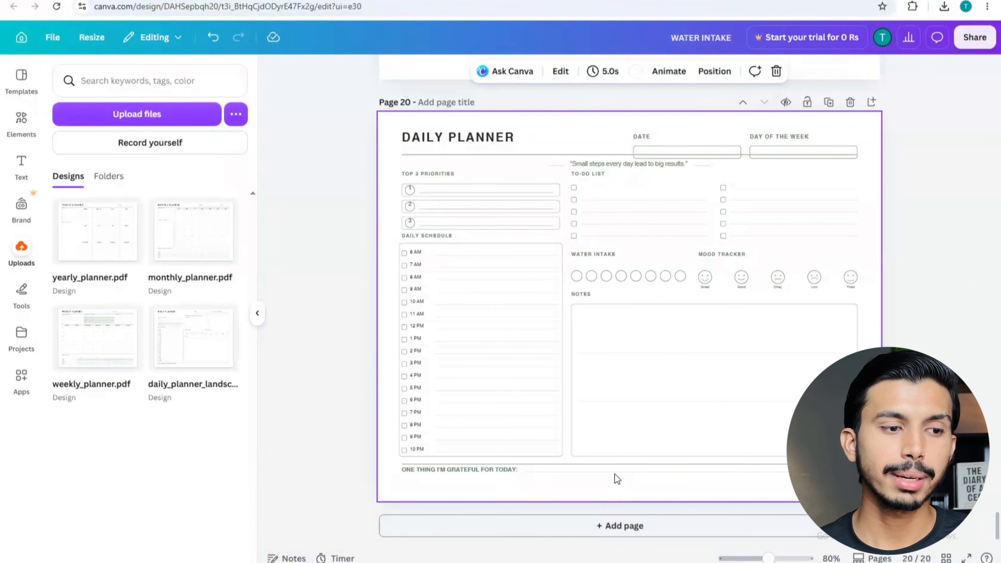
Add page 21 filled with the weekly planner and page 22 filled with the daily planner.
{"action": "left_click", "coordinate": [623, 524]}
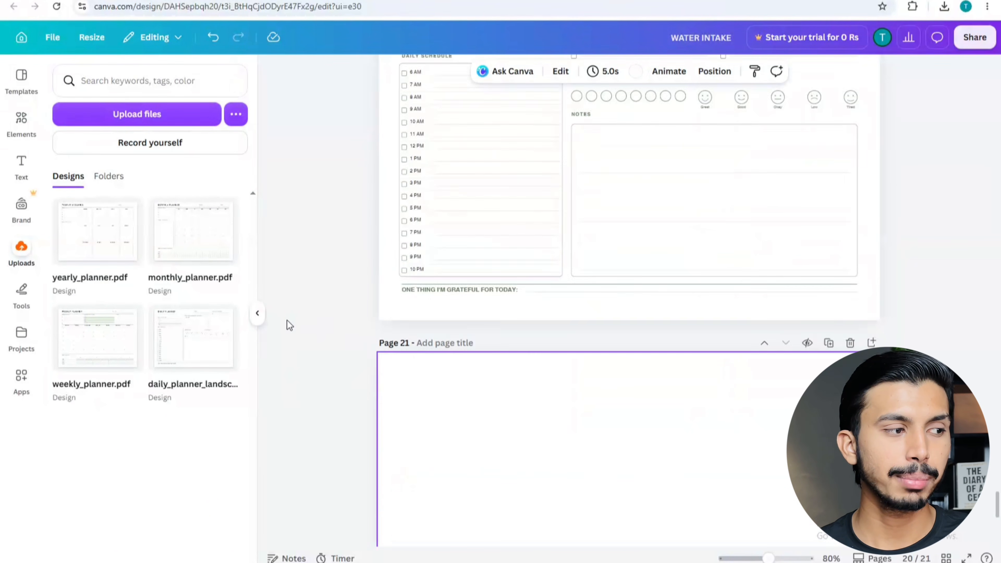
{"action": "left_click", "coordinate": [97, 337]}
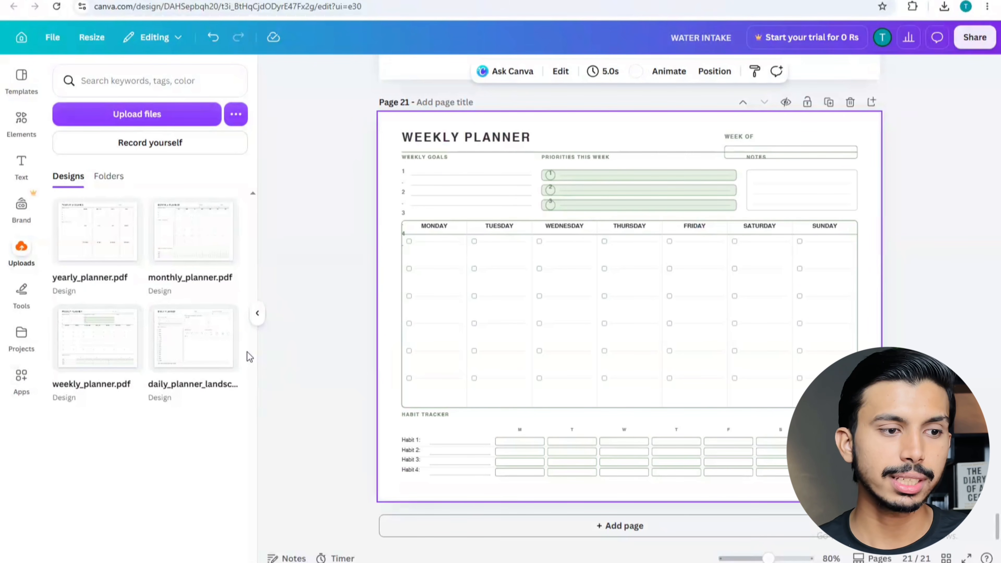
{"action": "left_click", "coordinate": [610, 526]}
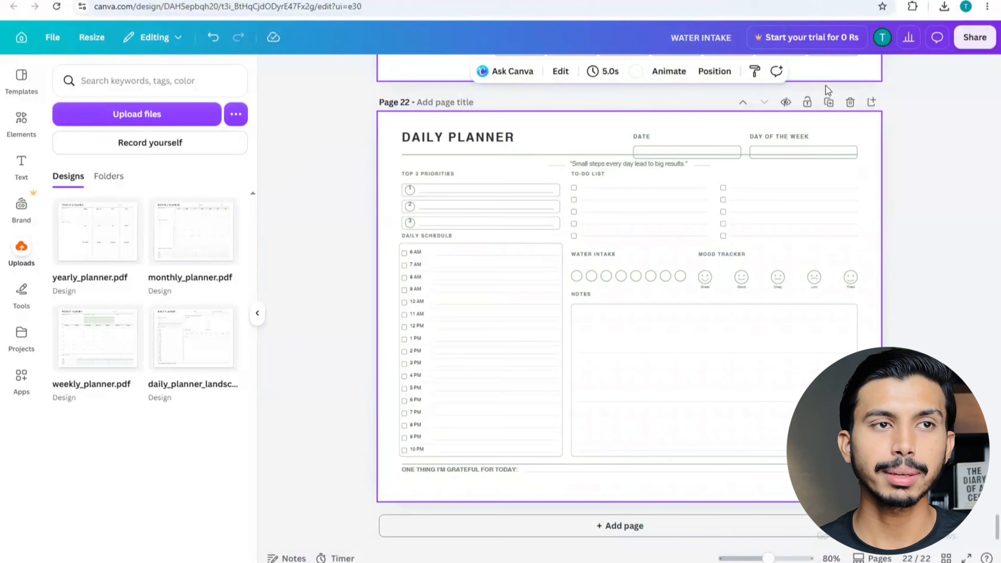
Duplicate the daily planner on page 22 three times so the copies run through page 25.
{"action": "left_click", "coordinate": [829, 103]}
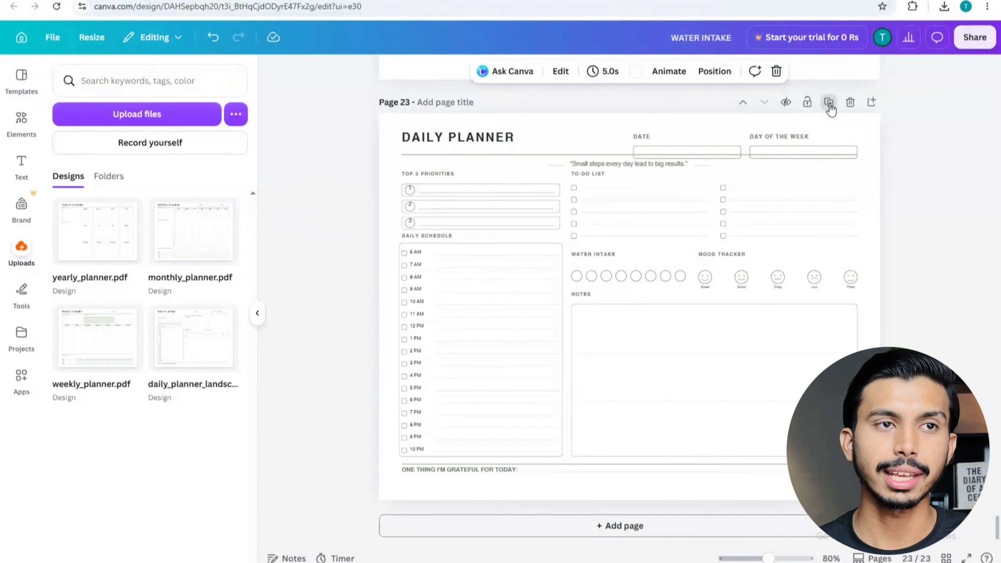
{"action": "left_click", "coordinate": [829, 104]}
{"action": "left_click", "coordinate": [830, 104]}
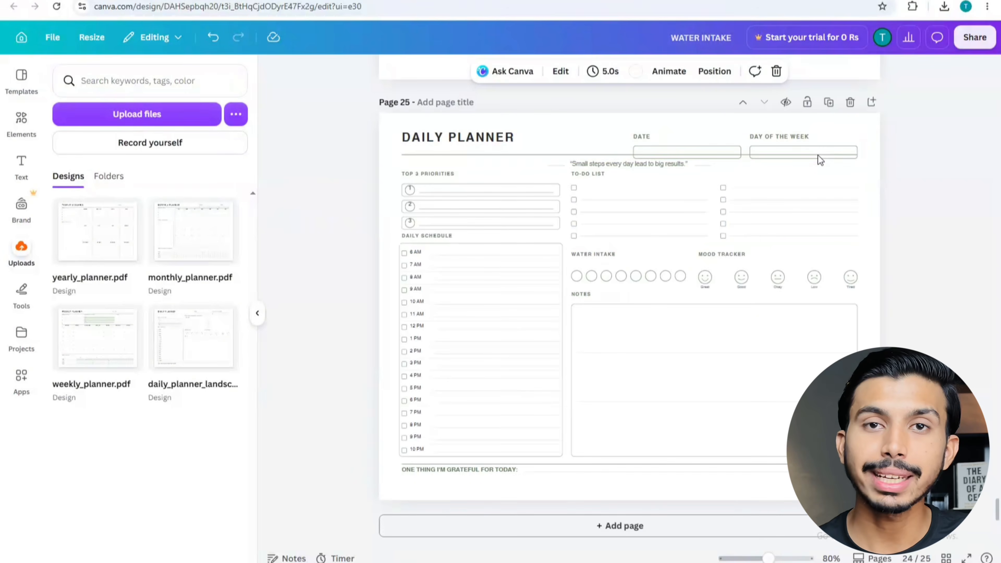
Look over the weekly planner page and the daily planner pages that follow it.
{"action": "scroll", "coordinate": [821, 160], "scroll_direction": "up", "scroll_amount": 10}
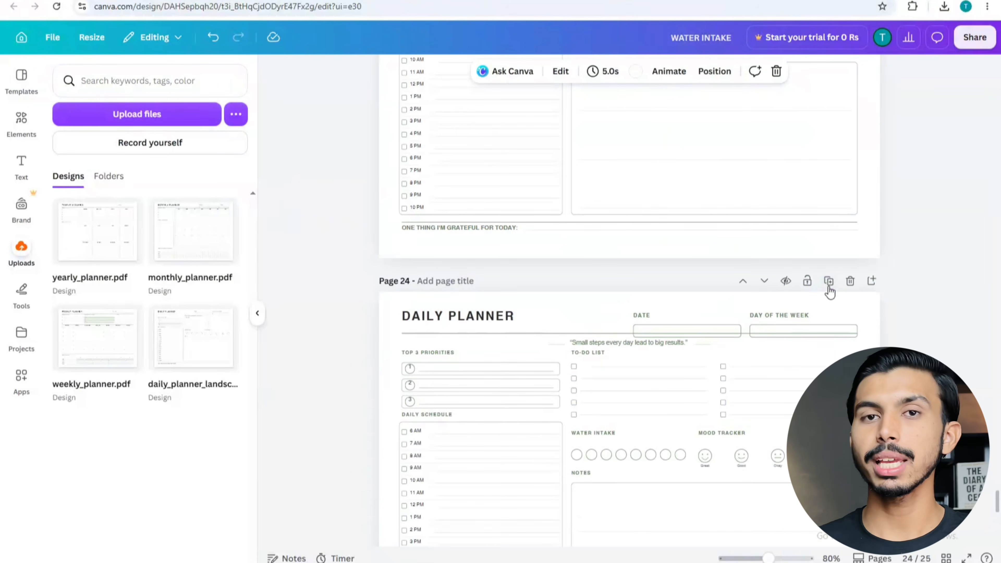
{"action": "scroll", "coordinate": [807, 272], "scroll_direction": "up", "scroll_amount": 15}
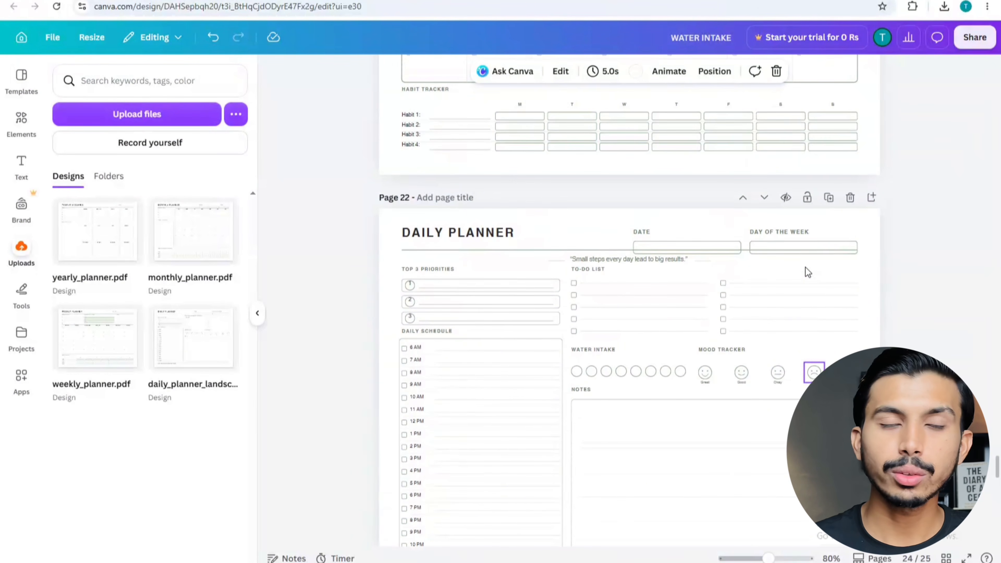
{"action": "scroll", "coordinate": [805, 267], "scroll_direction": "up", "scroll_amount": 8}
{"action": "scroll", "coordinate": [805, 267], "scroll_direction": "down", "scroll_amount": 20}
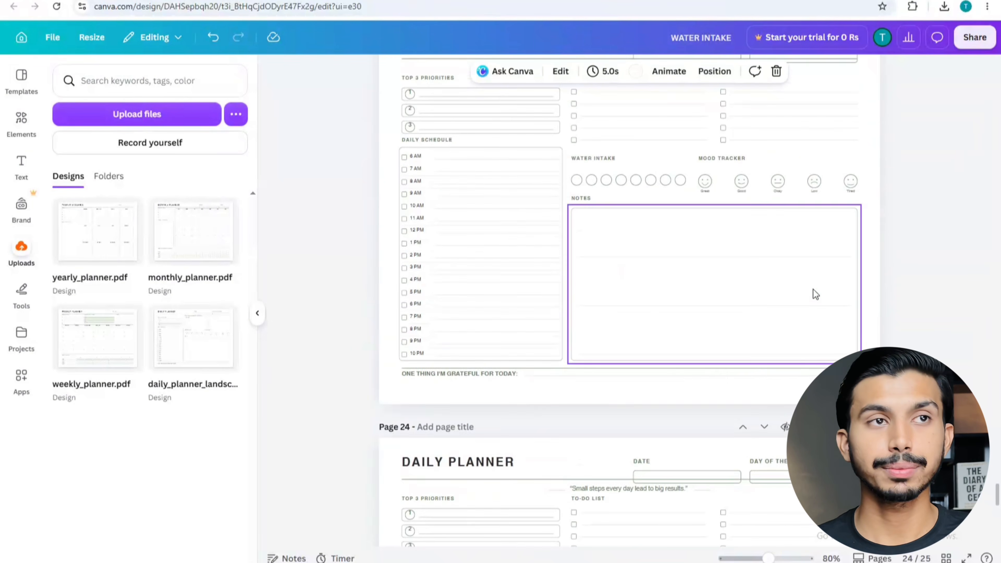
{"action": "scroll", "coordinate": [813, 289], "scroll_direction": "down", "scroll_amount": 12}
Search Google in a new browser tab for "how much weeks in a year".
{"action": "key", "text": "ctrl+t"}
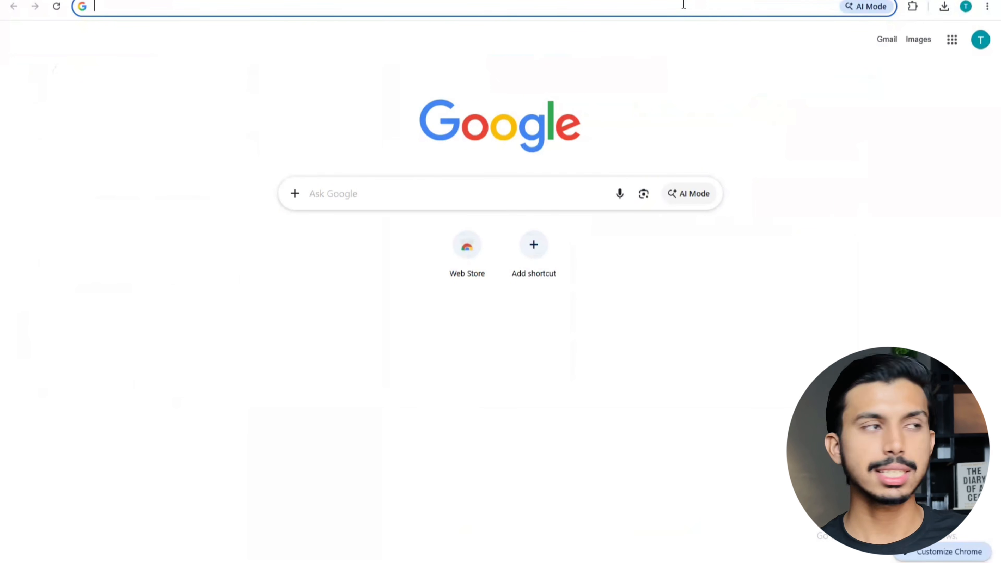
{"action": "type", "text": "how much"}
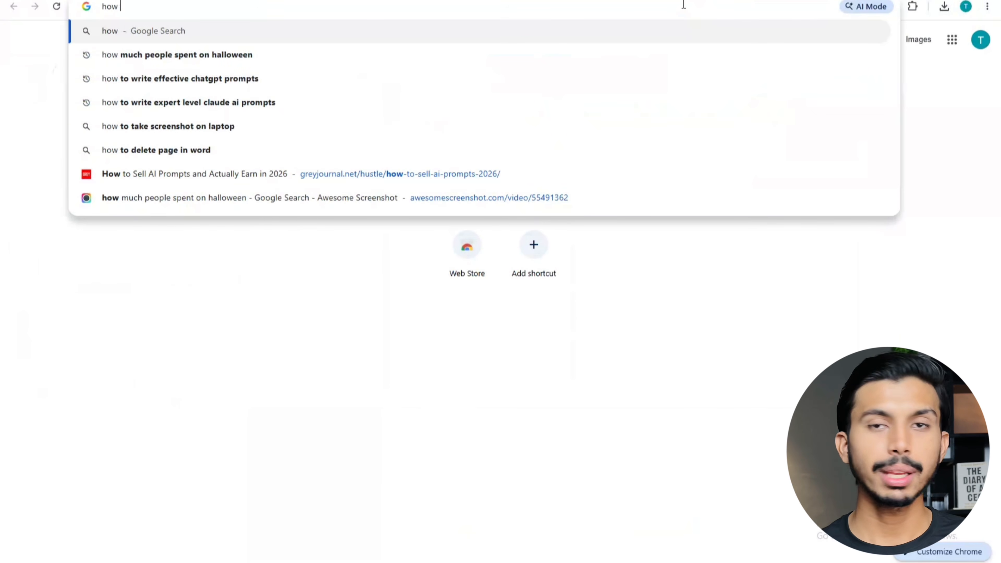
{"action": "type", "text": "weeks in a year"}
{"action": "key", "text": "Return"}
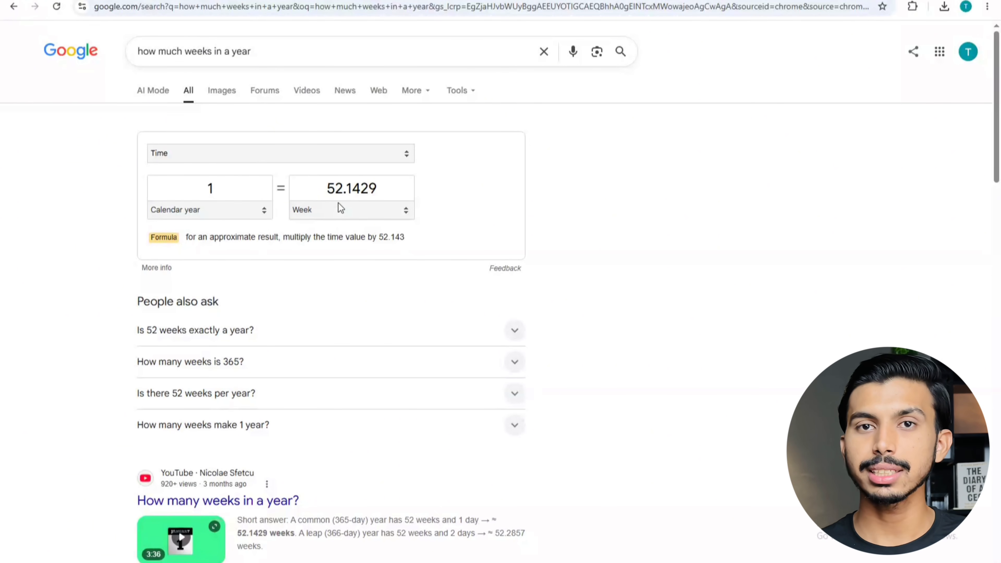
{"action": "left_click", "coordinate": [913, 6]}
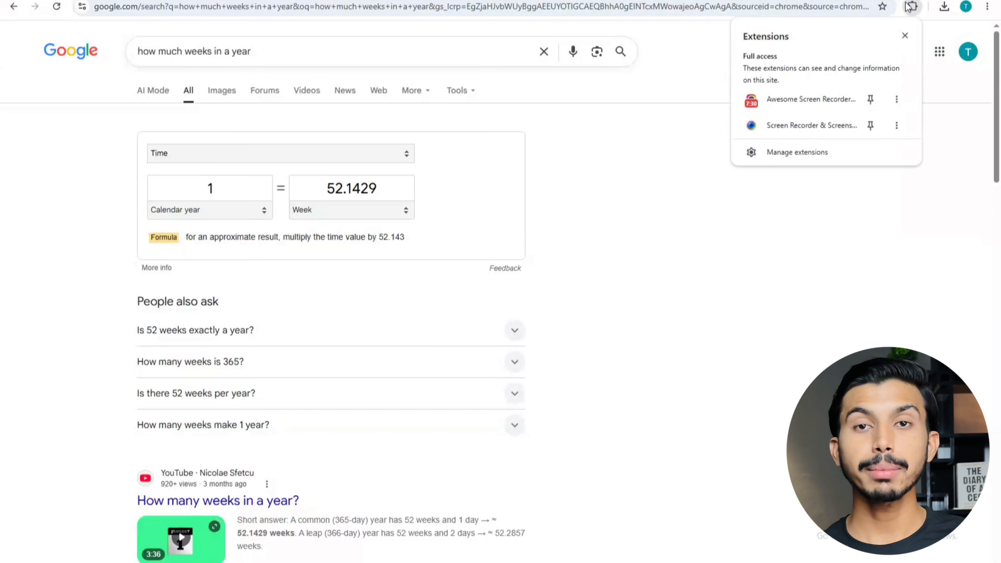
{"action": "left_click", "coordinate": [721, 79]}
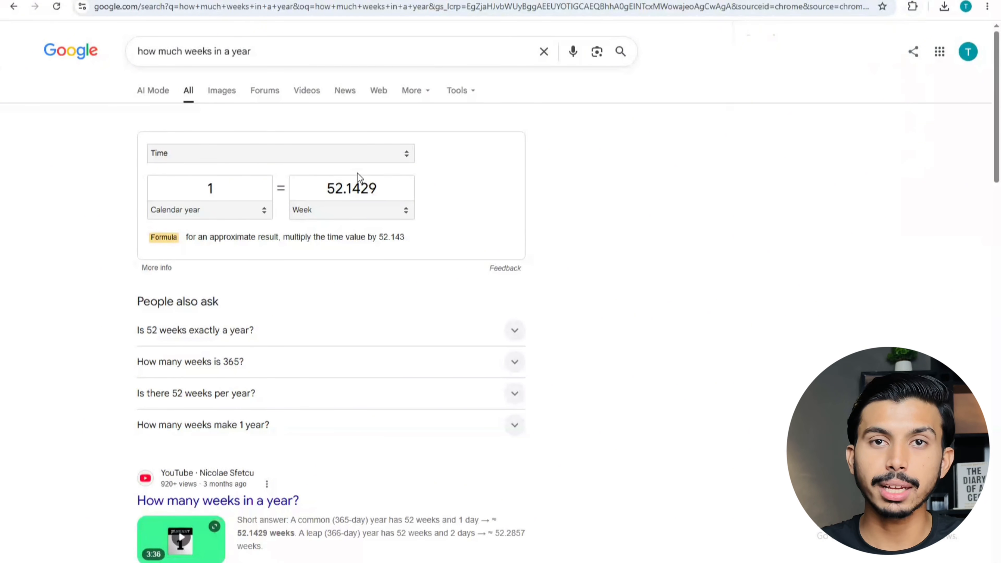
Examine the number of weeks in the calendar-year-to-week conversion result.
{"action": "left_click", "coordinate": [340, 186]}
{"action": "left_click", "coordinate": [370, 188]}
{"action": "left_click_drag", "start_coordinate": [382, 188], "coordinate": [329, 187]}
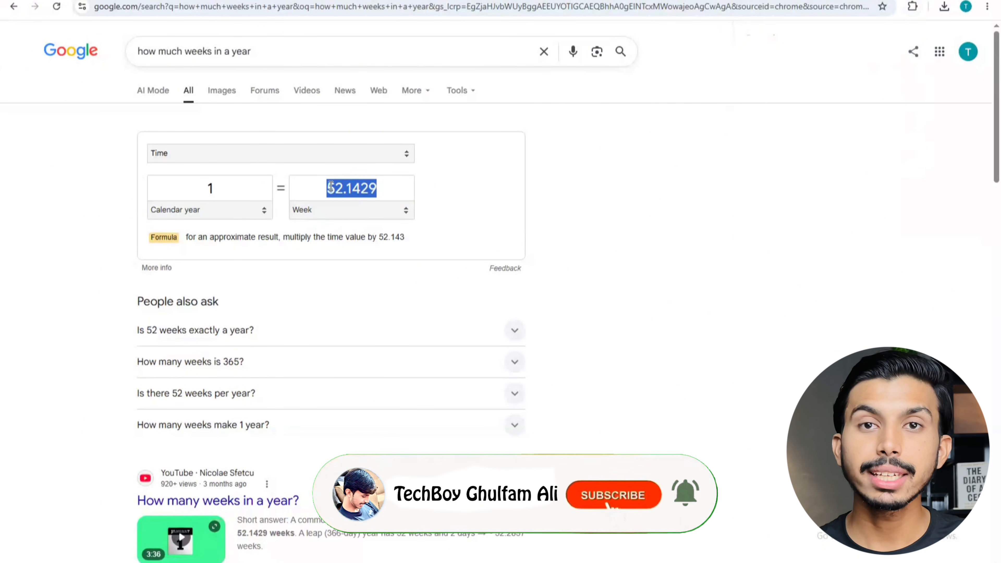
{"action": "double_click", "coordinate": [341, 184]}
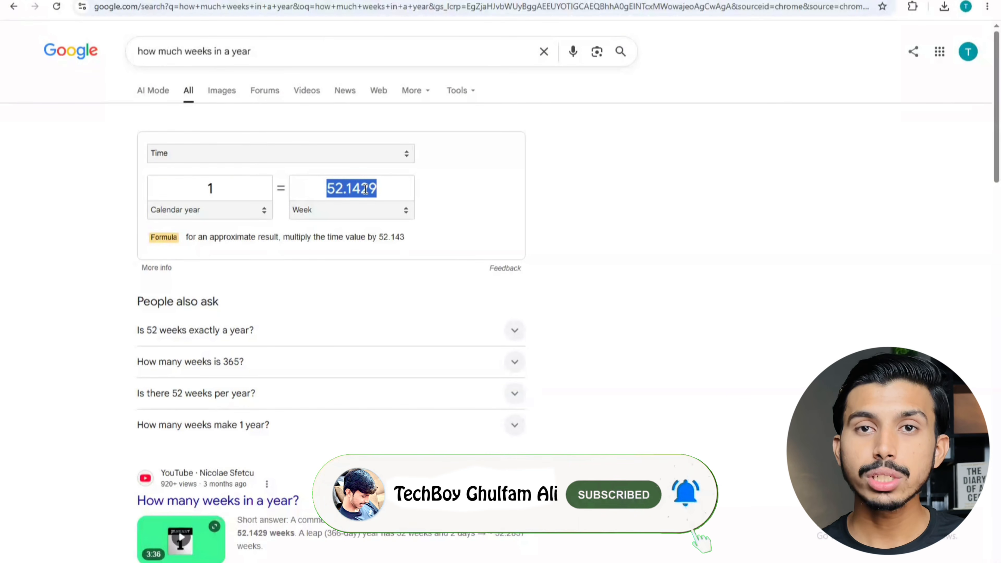
{"action": "left_click", "coordinate": [353, 188]}
{"action": "double_click", "coordinate": [352, 187]}
{"action": "left_click", "coordinate": [351, 187]}
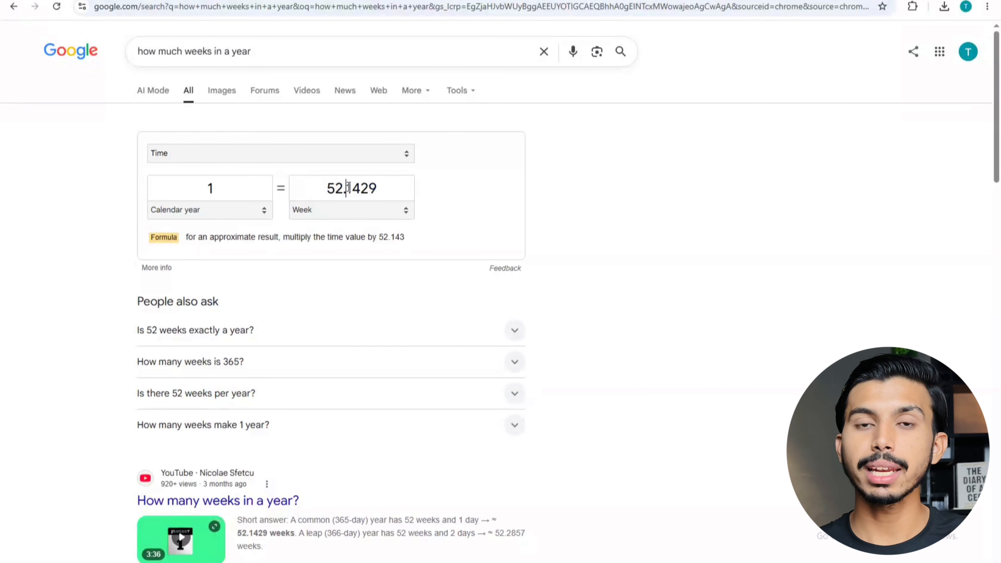
{"action": "double_click", "coordinate": [352, 189]}
{"action": "left_click", "coordinate": [351, 190]}
{"action": "left_click", "coordinate": [350, 205]}
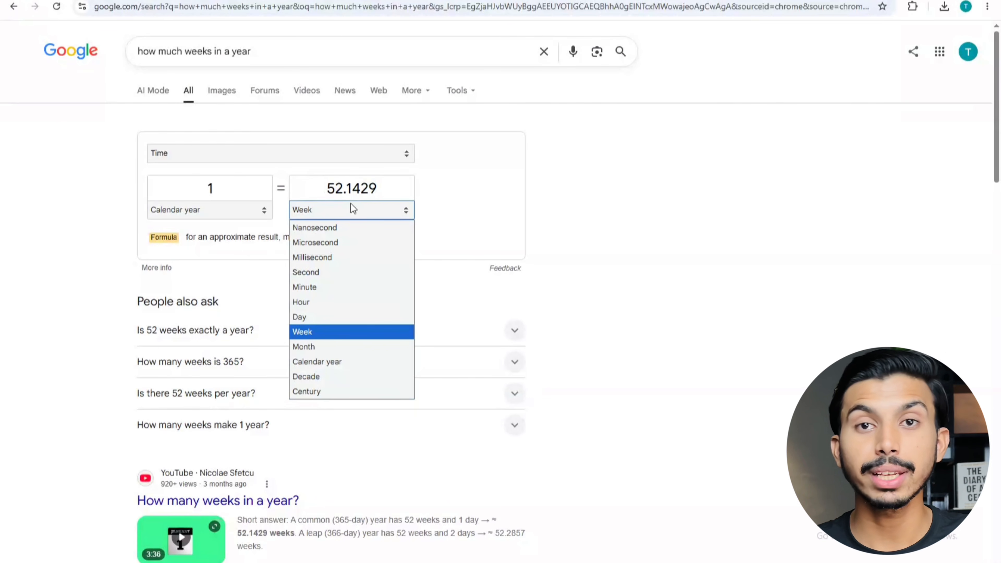
{"action": "left_click", "coordinate": [550, 233]}
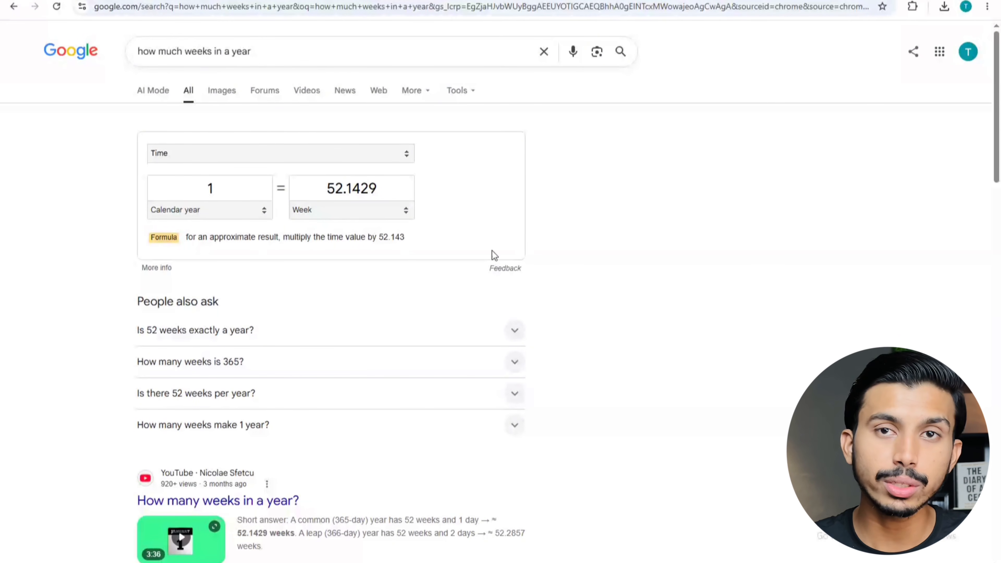